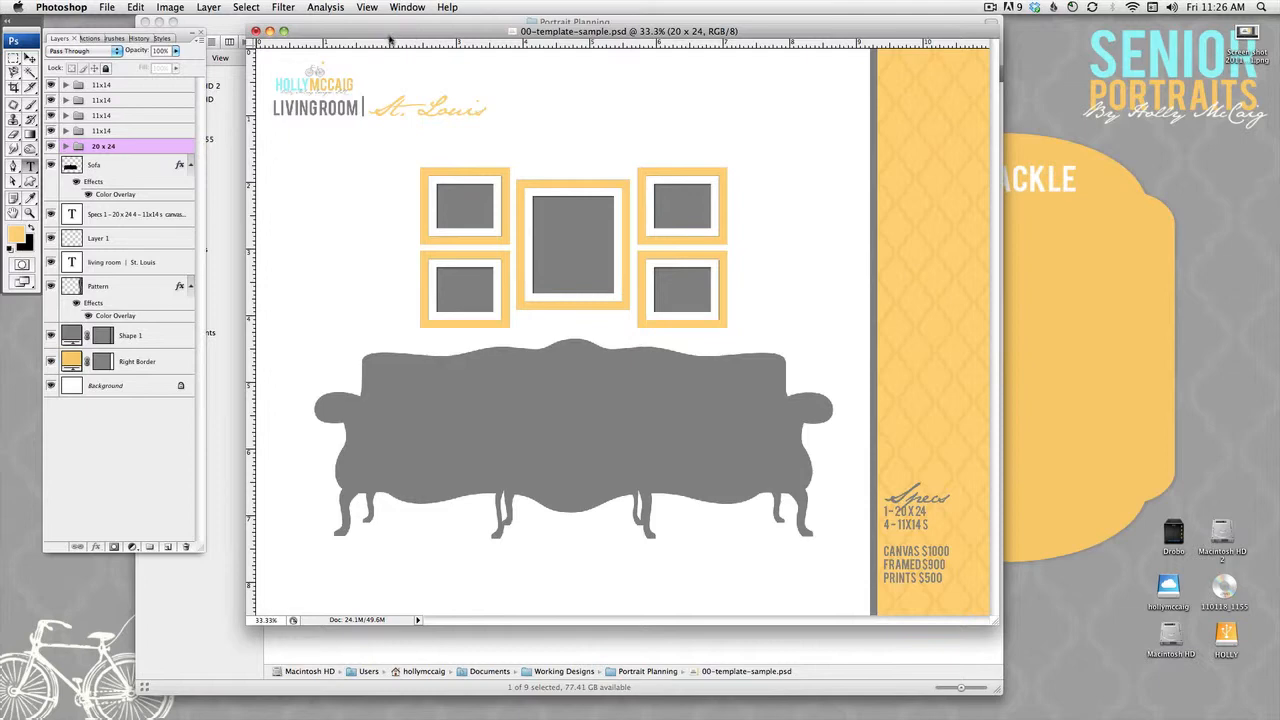
Convert the Background into a regular layer and cut a transparent opening through the 20 x 24 frame, using its Photo Fill outline and hiding the fill
mouse_move(492, 31)
mouse_down()
mouse_move(465, 42)
mouse_move(473, 19)
mouse_up()
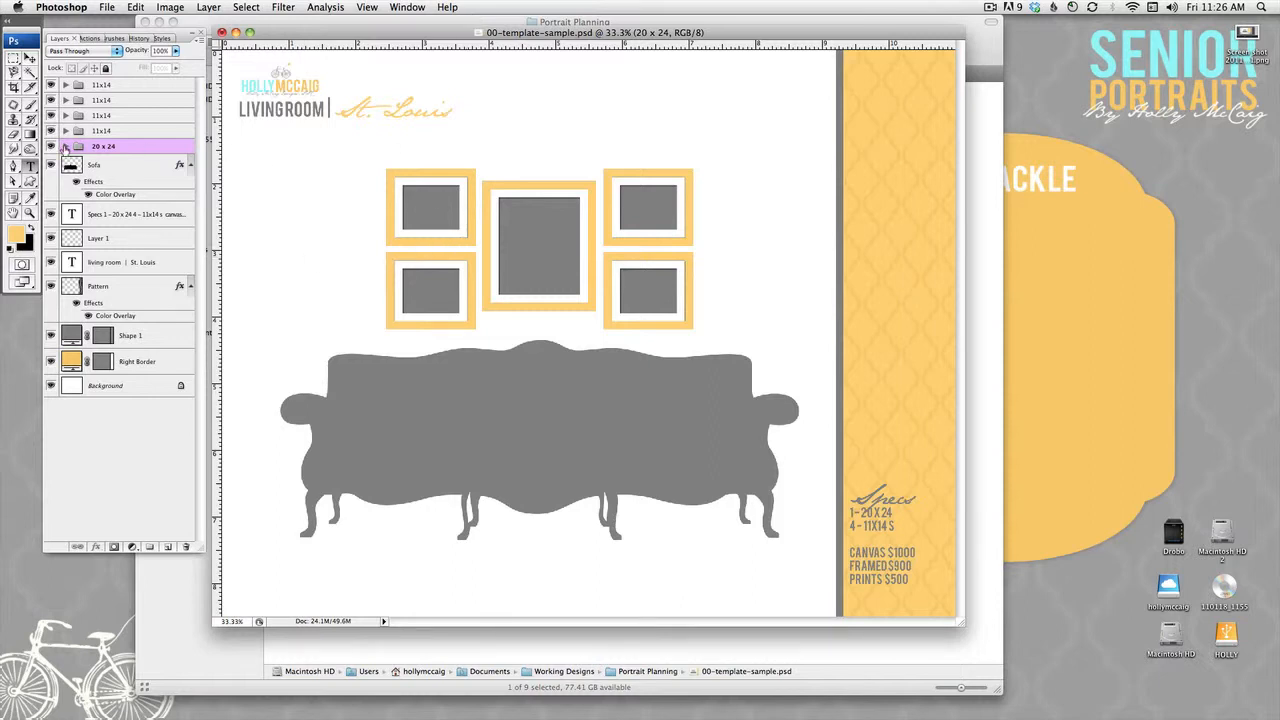
click(66, 146)
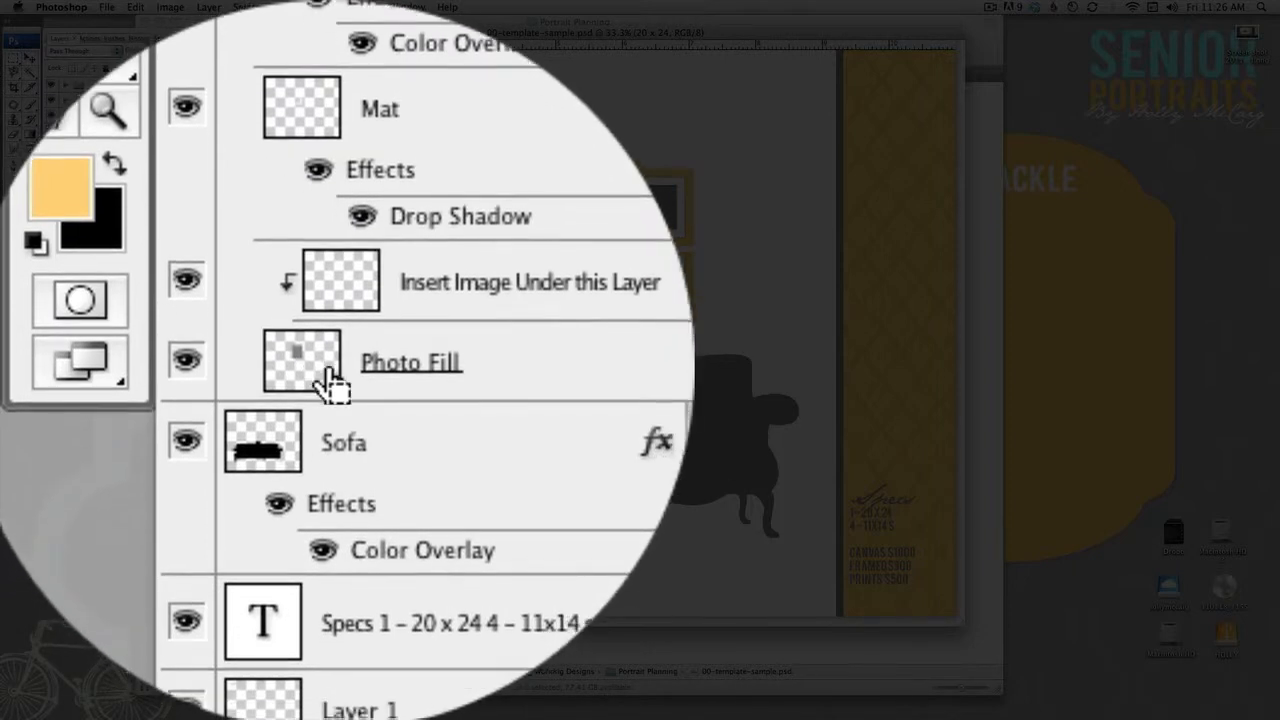
super+click(302, 374)
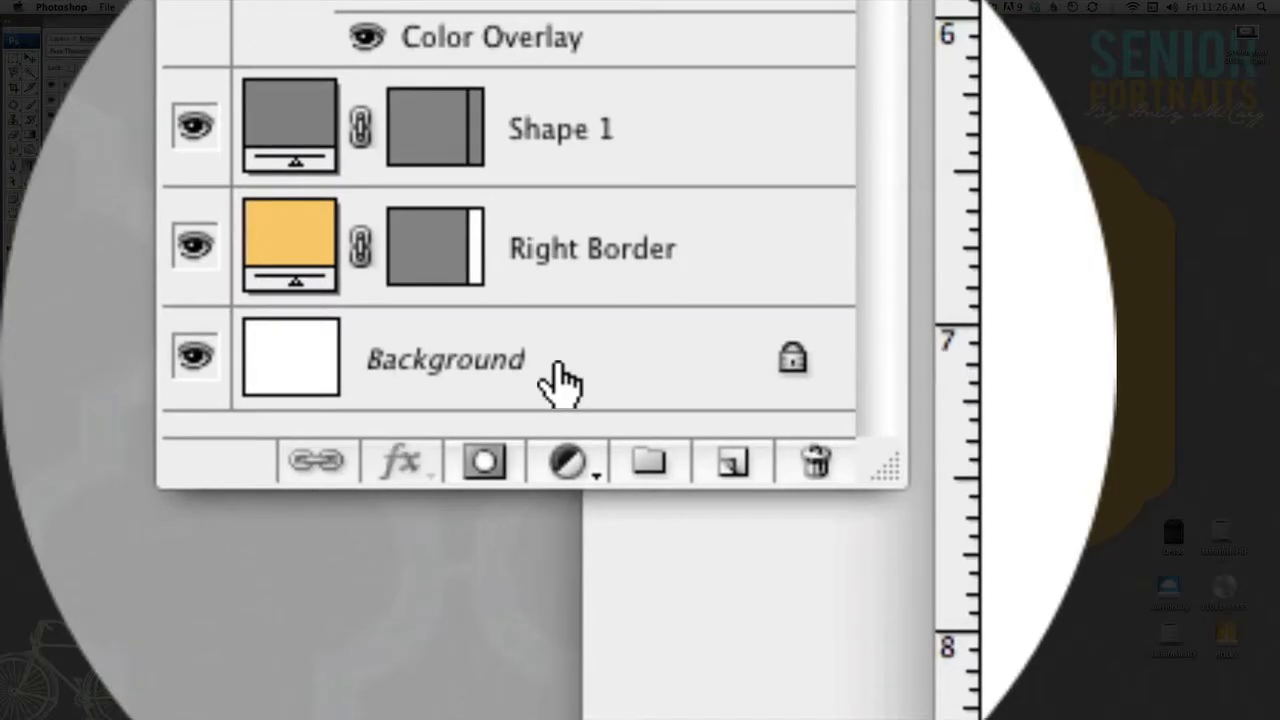
click(80, 528)
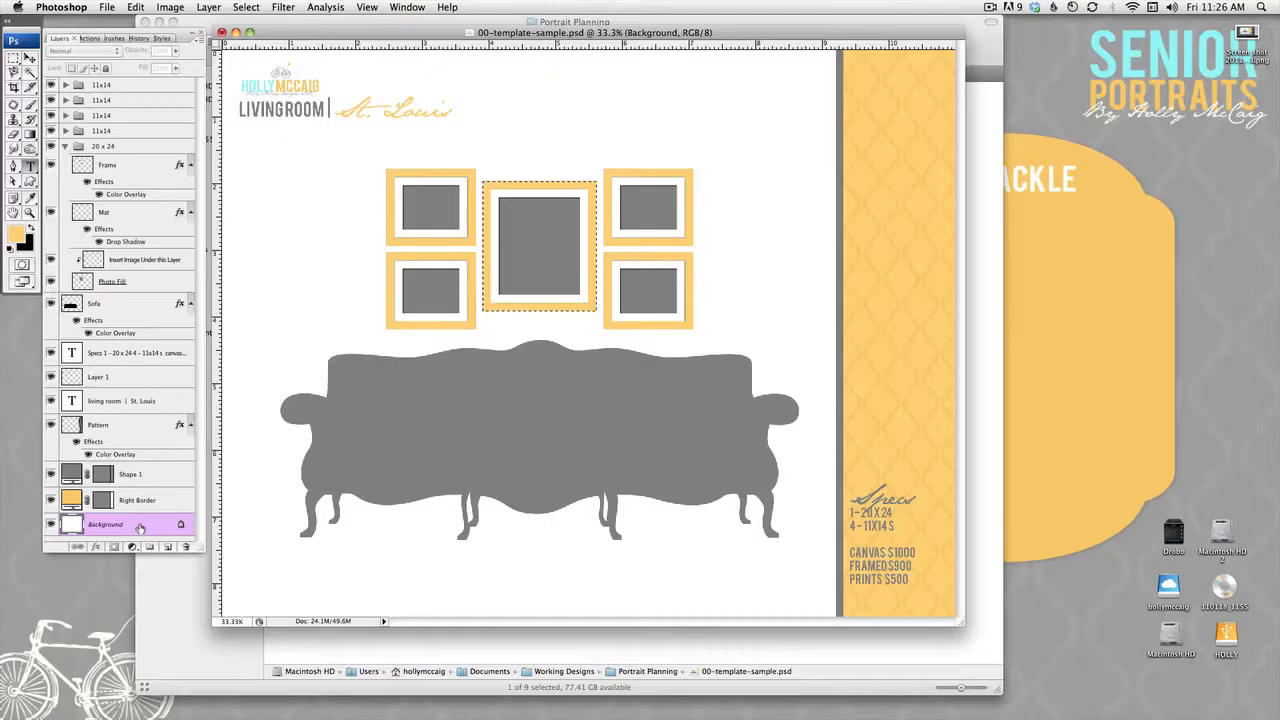
double_click(141, 529)
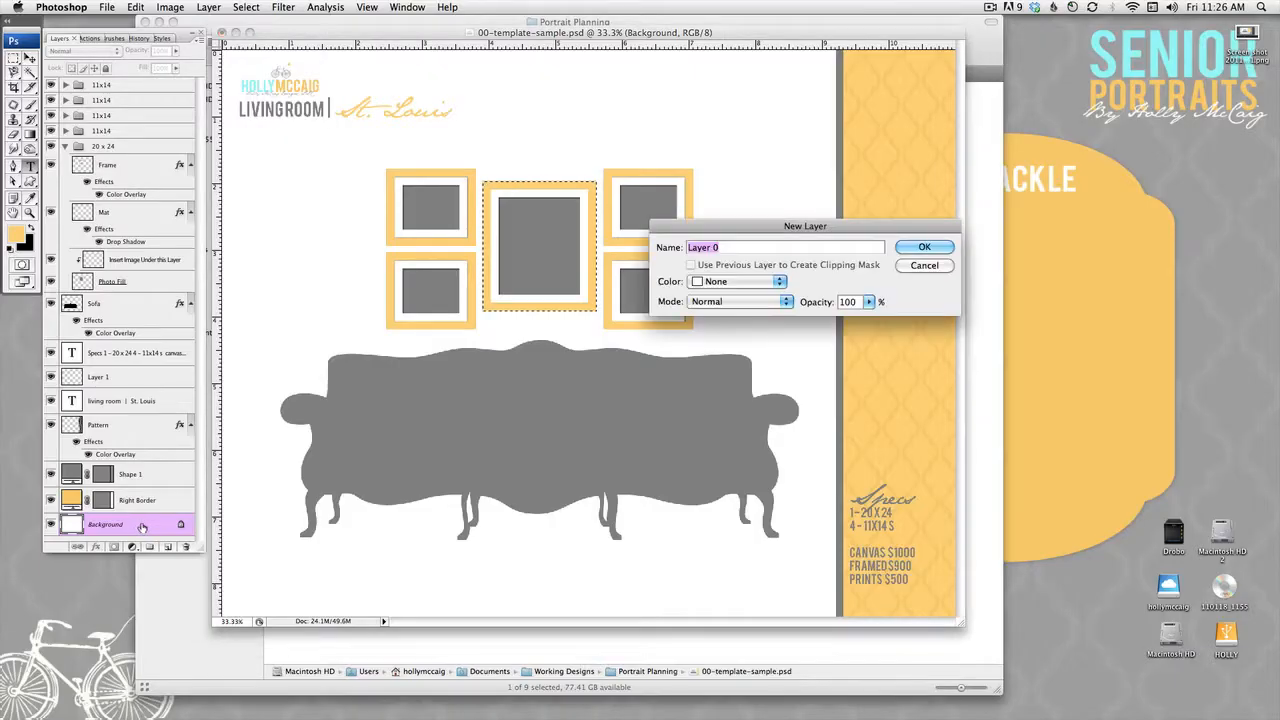
click(924, 247)
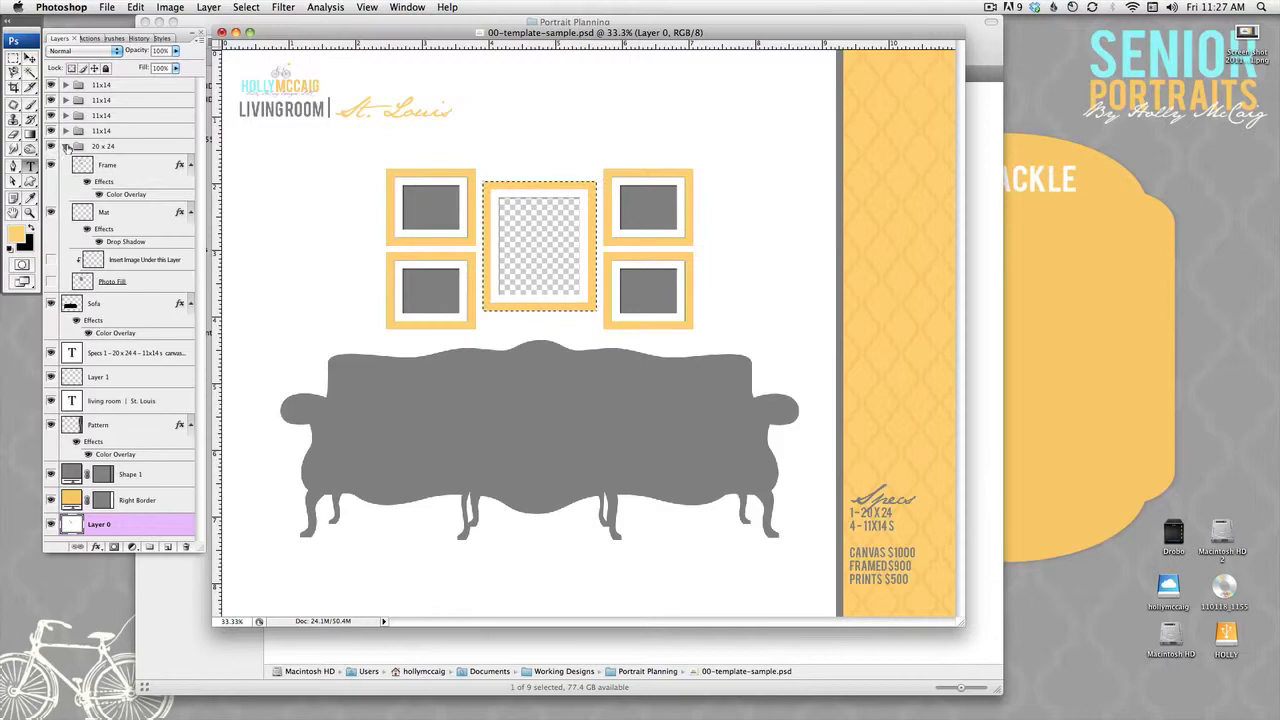
click(66, 146)
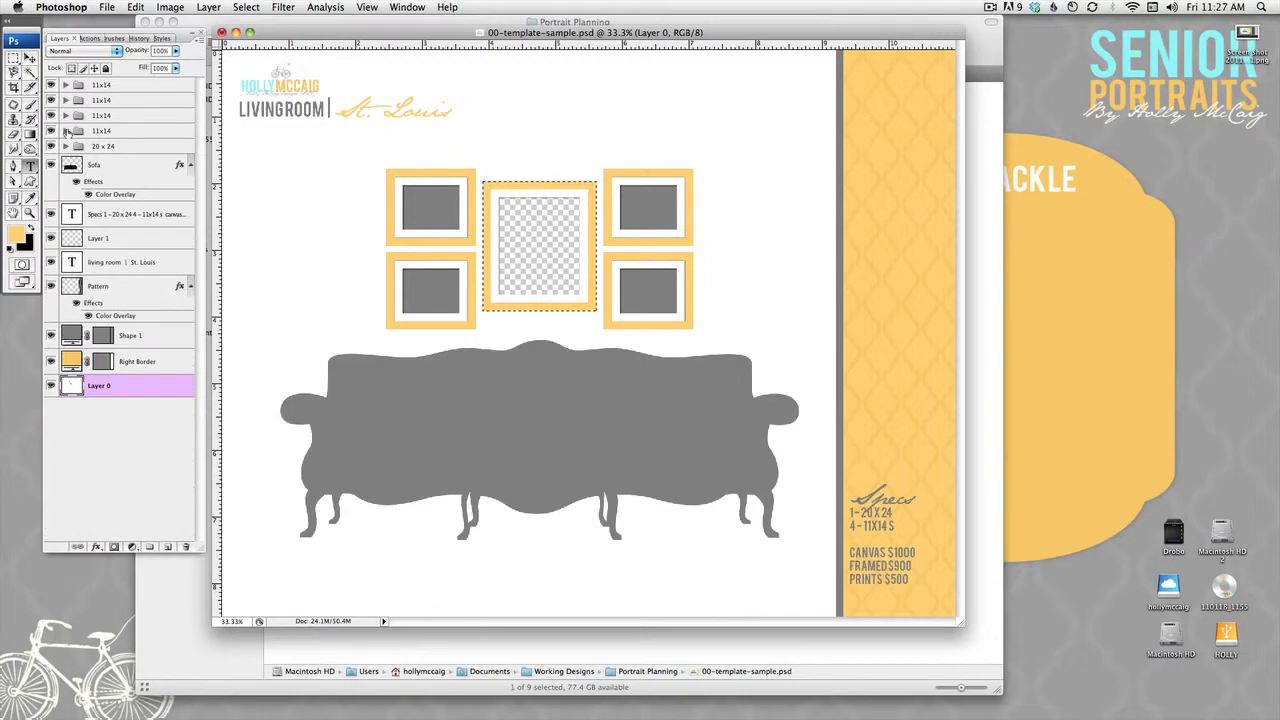
Cut transparent photo openings through the lower-left and upper-left 11x14 frames and hide their Photo Fill layers
click(66, 131)
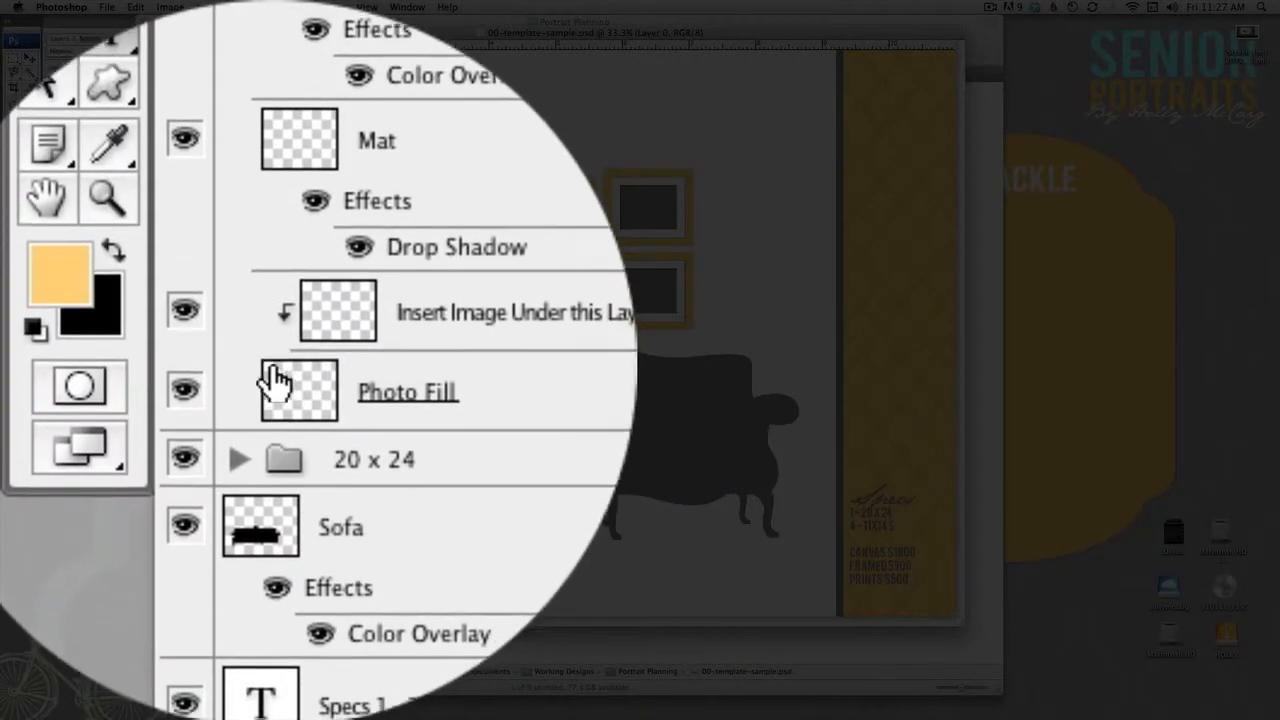
click(188, 393)
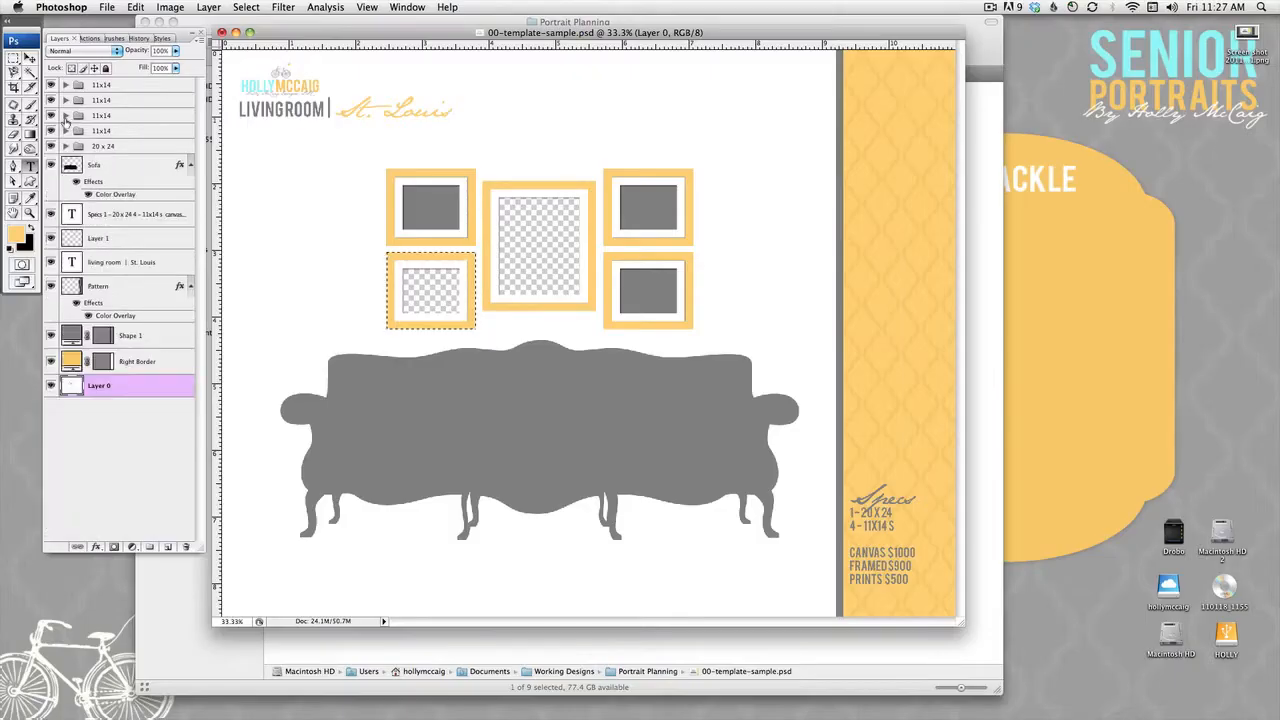
super+click(83, 250)
super+click(83, 250)
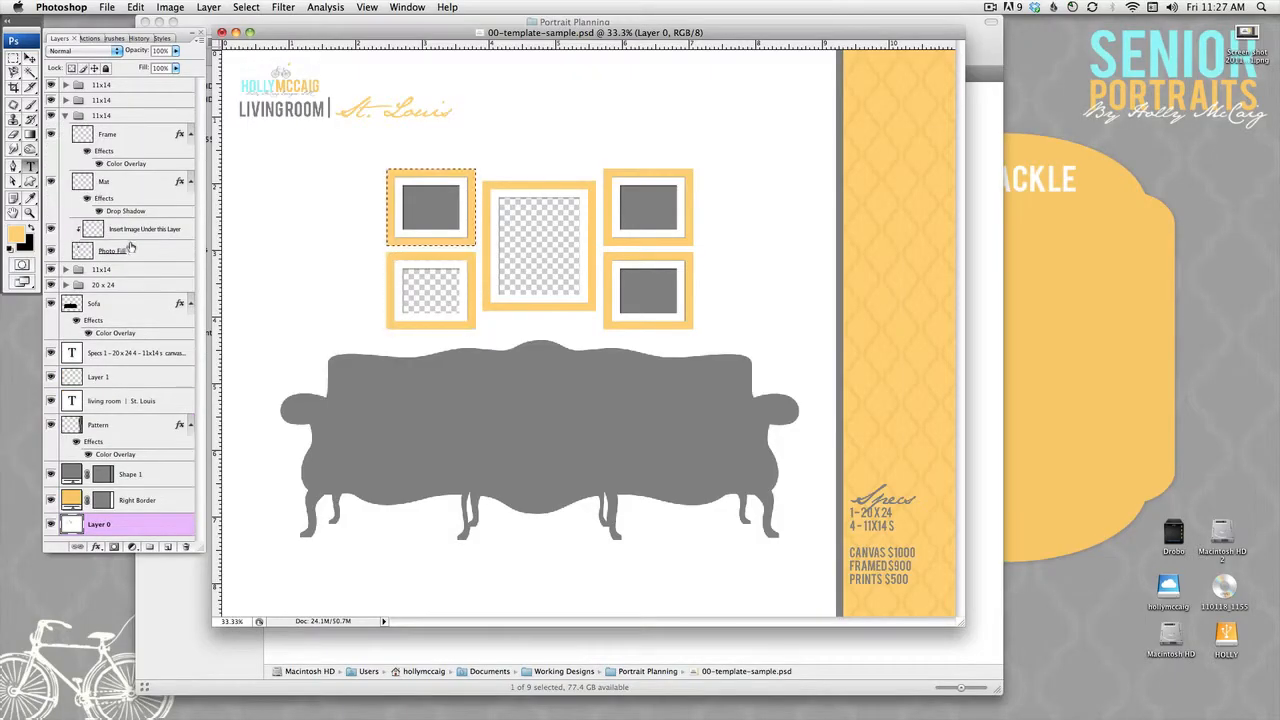
click(51, 250)
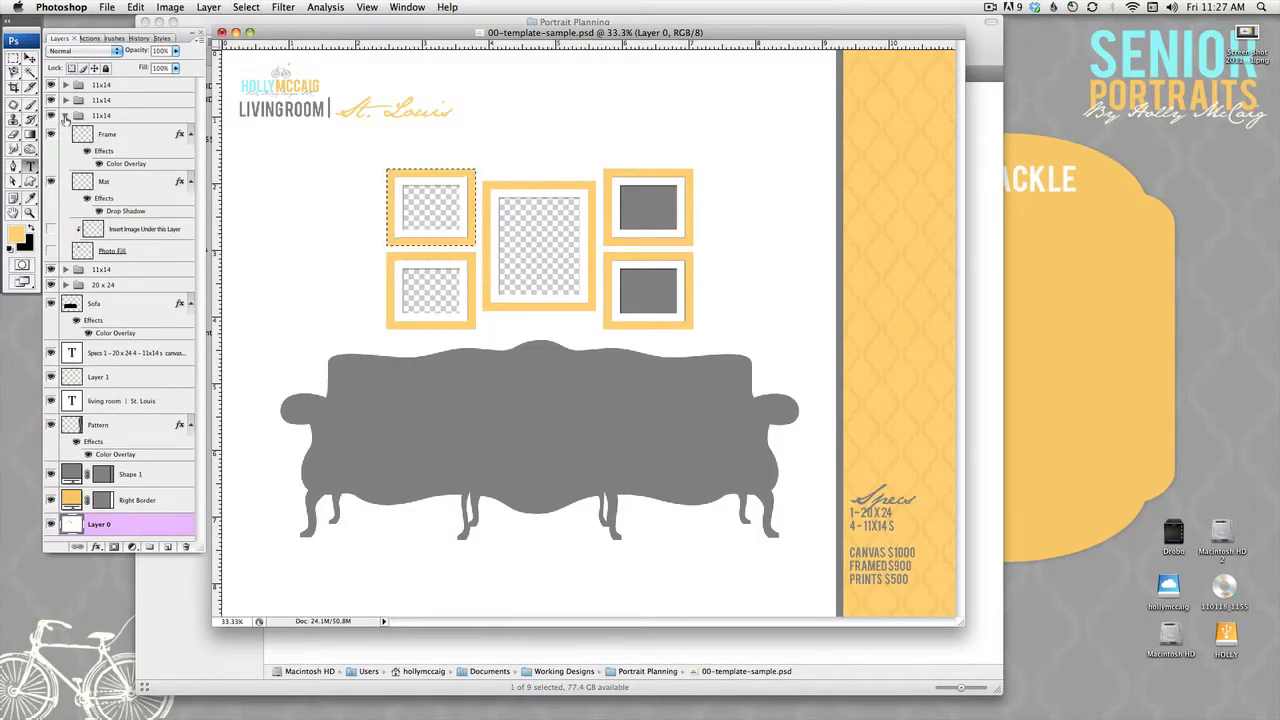
click(65, 115)
Cut transparent photo openings through the lower-right and upper-right 11x14 frames and hide their Photo Fill layers
click(65, 100)
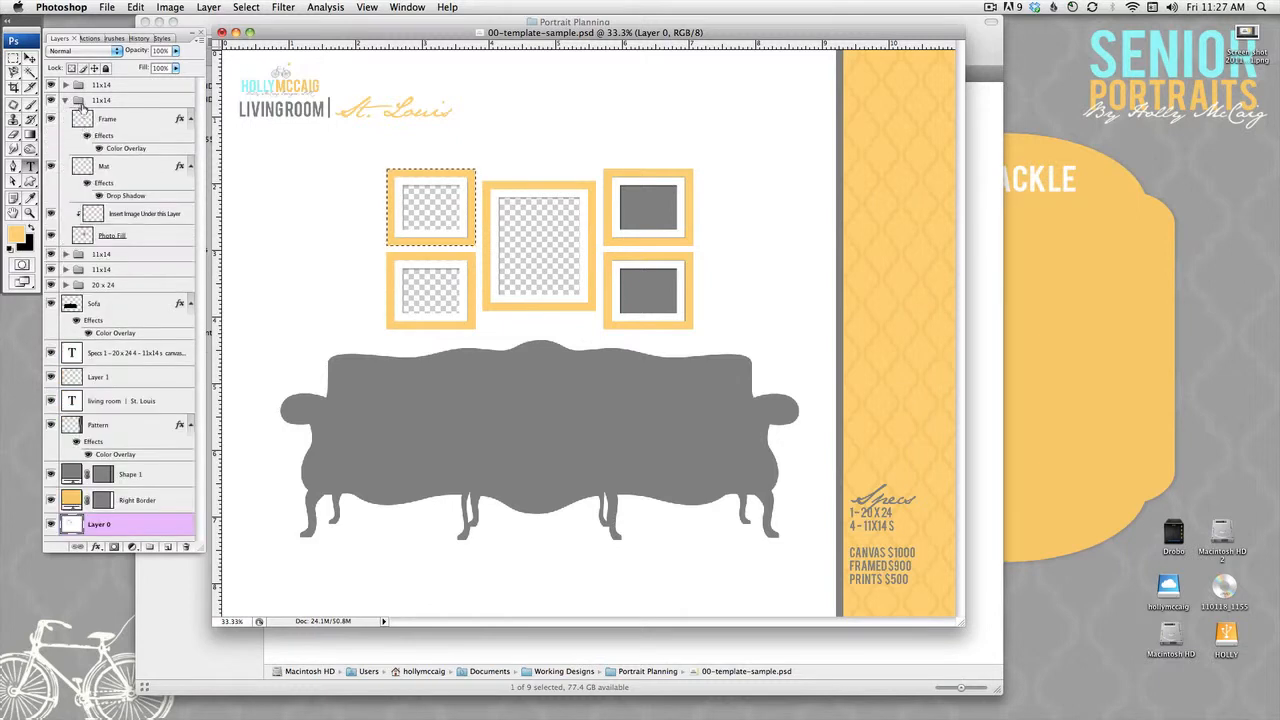
super+click(84, 235)
click(51, 235)
click(65, 100)
click(65, 85)
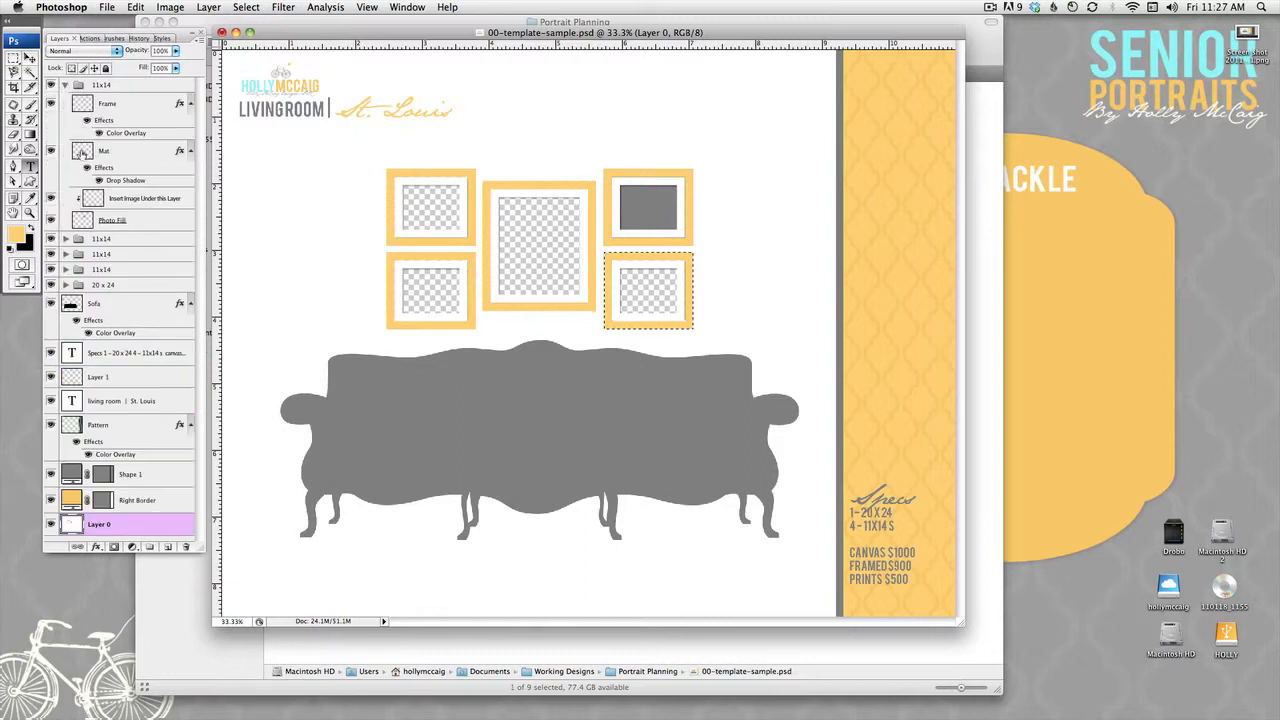
super+click(83, 219)
click(51, 219)
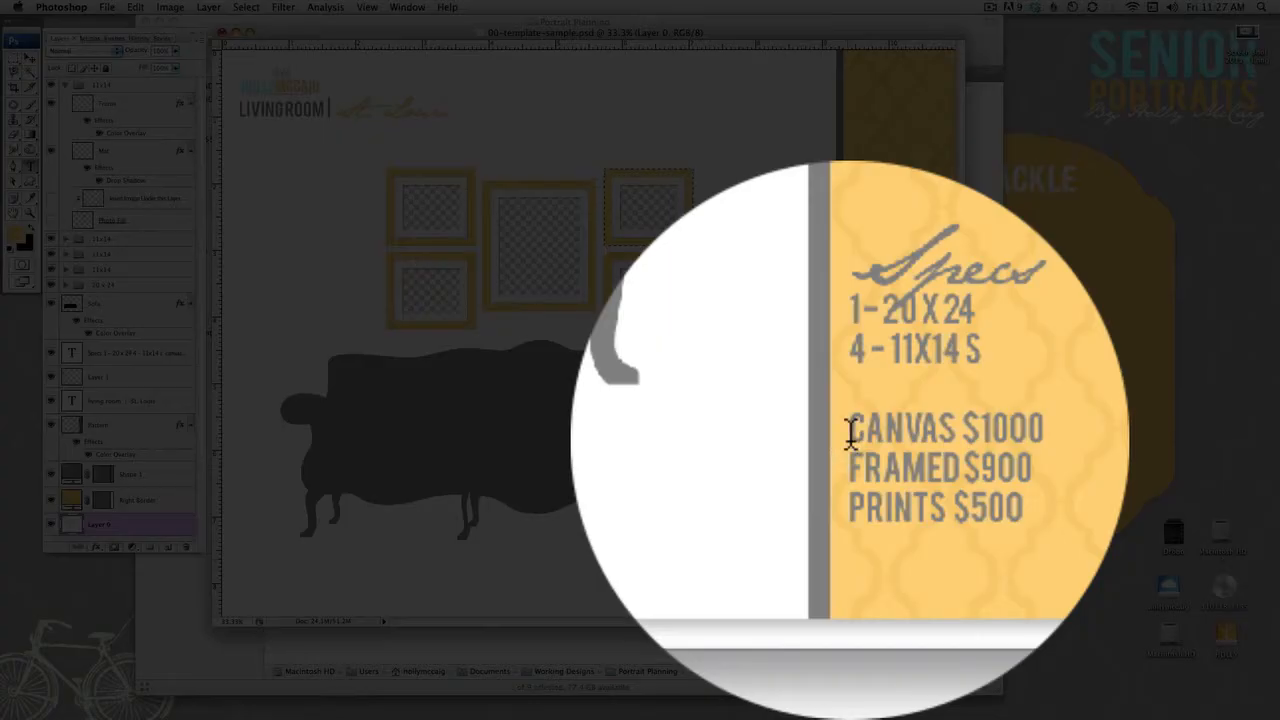
Delete the canvas, framed and prints price lines from the Specs text and switch to the Move tool
drag(850, 552, 911, 565)
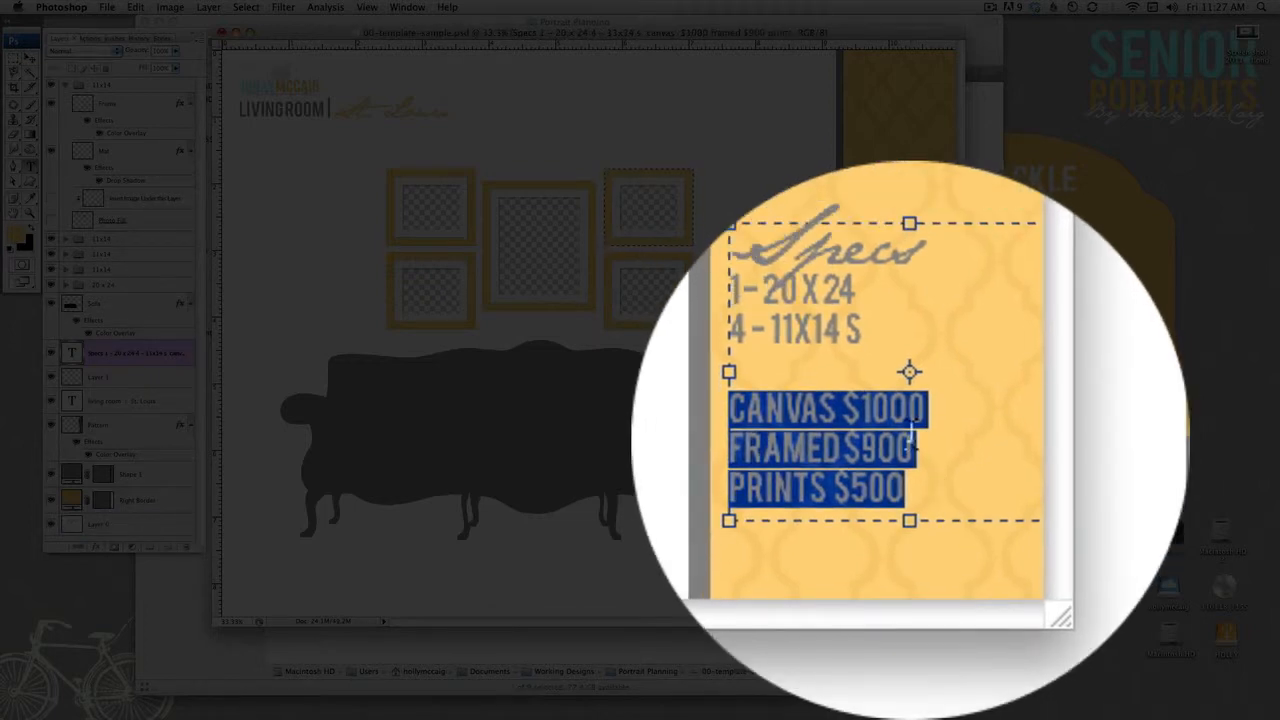
key(BackSpace)
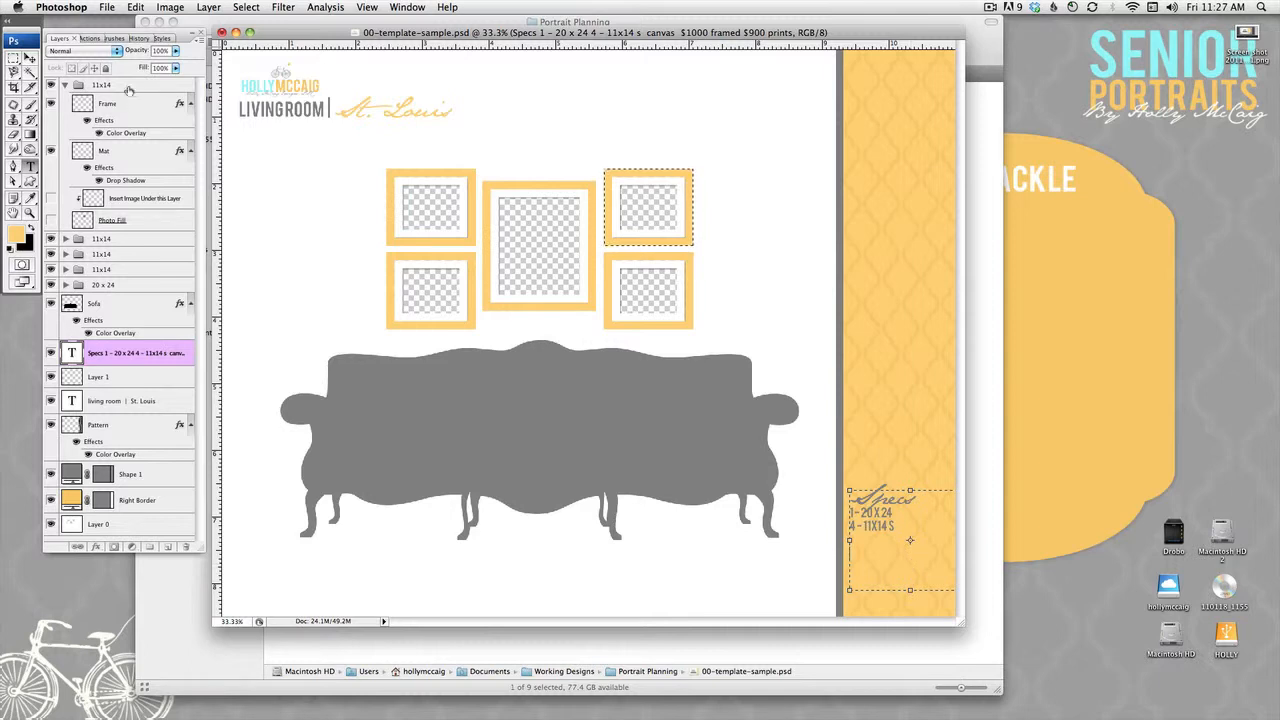
click(245, 7)
click(29, 59)
click(30, 58)
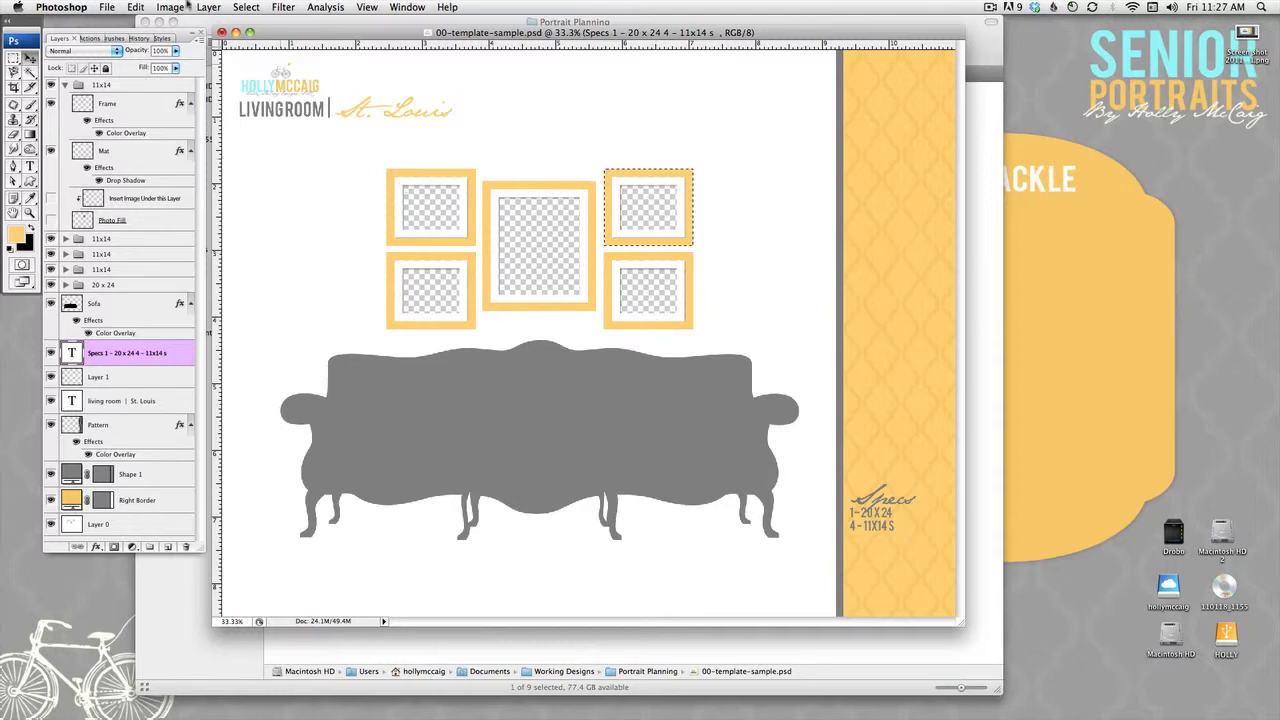
Save a non-interlaced PNG copy named 00-template-sample.png and close the layered PSD without saving its changes
click(107, 7)
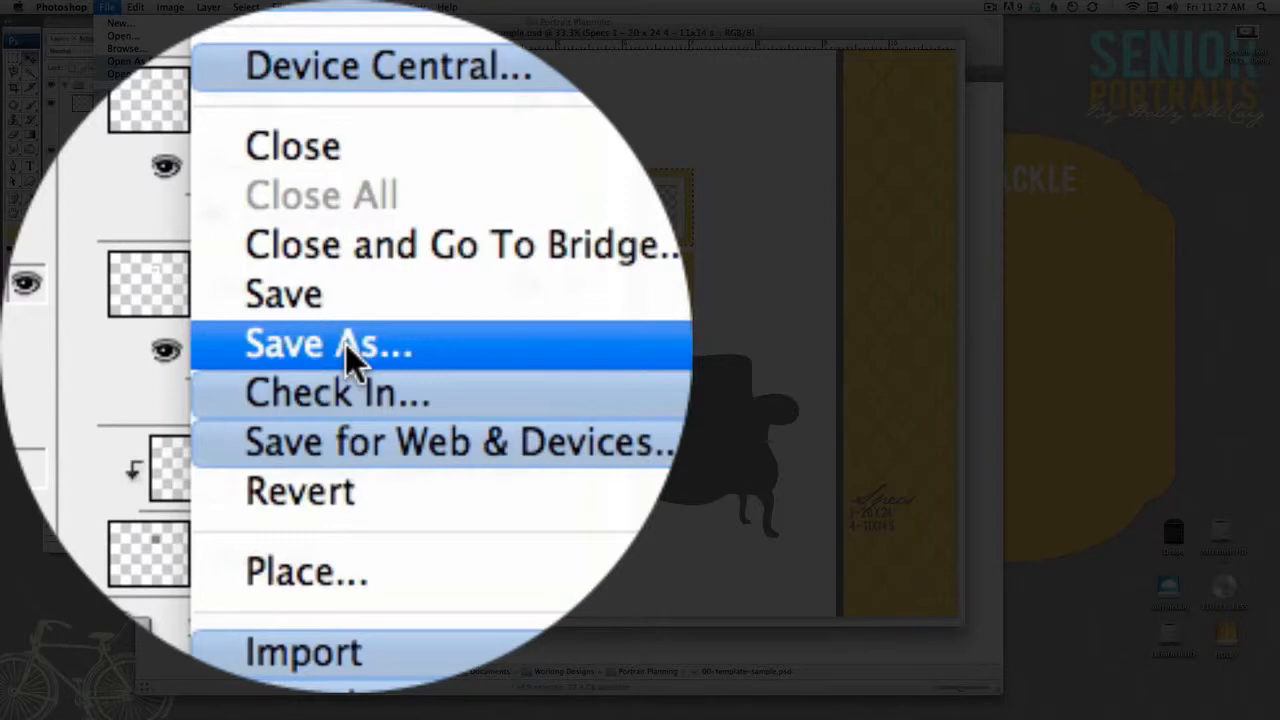
click(345, 344)
click(488, 390)
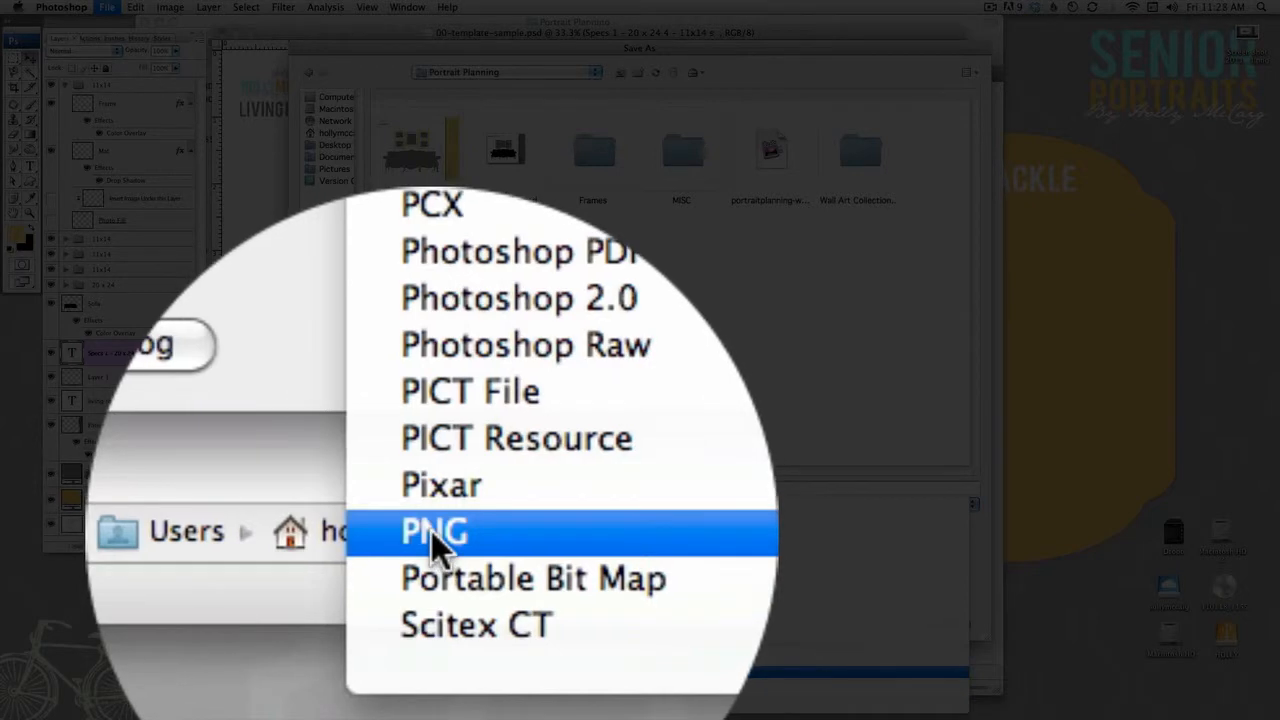
click(437, 540)
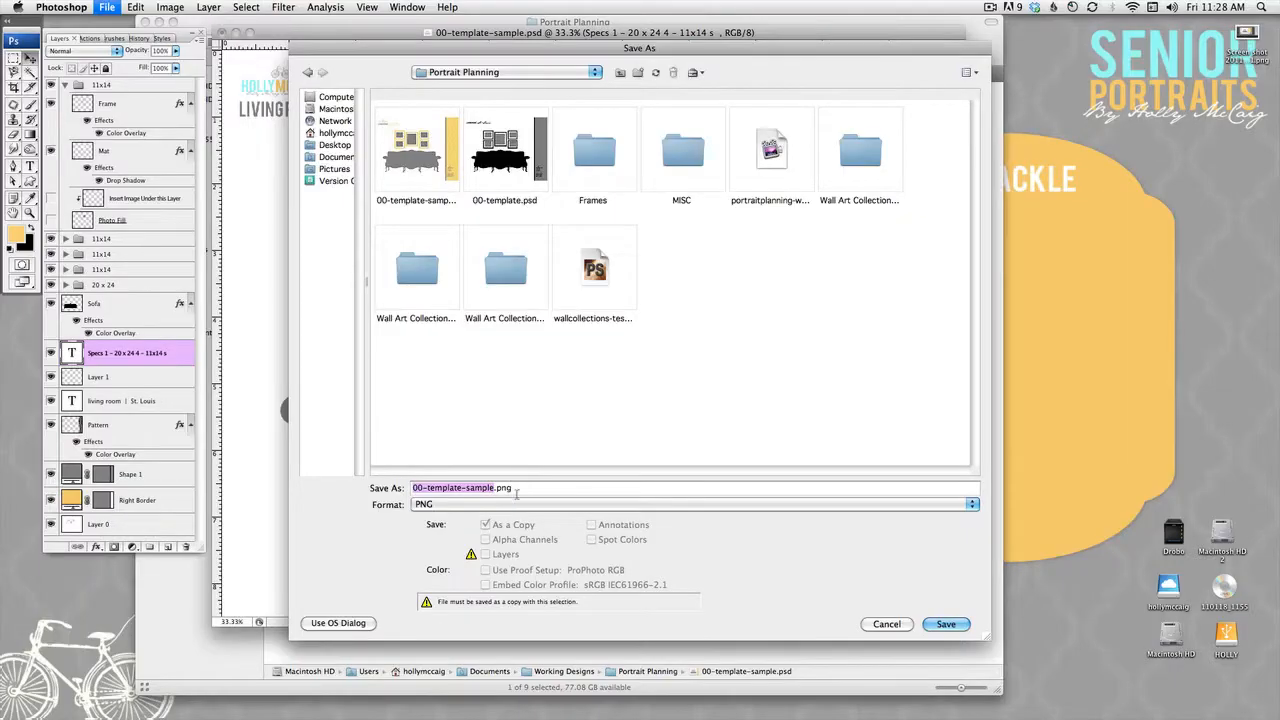
click(945, 622)
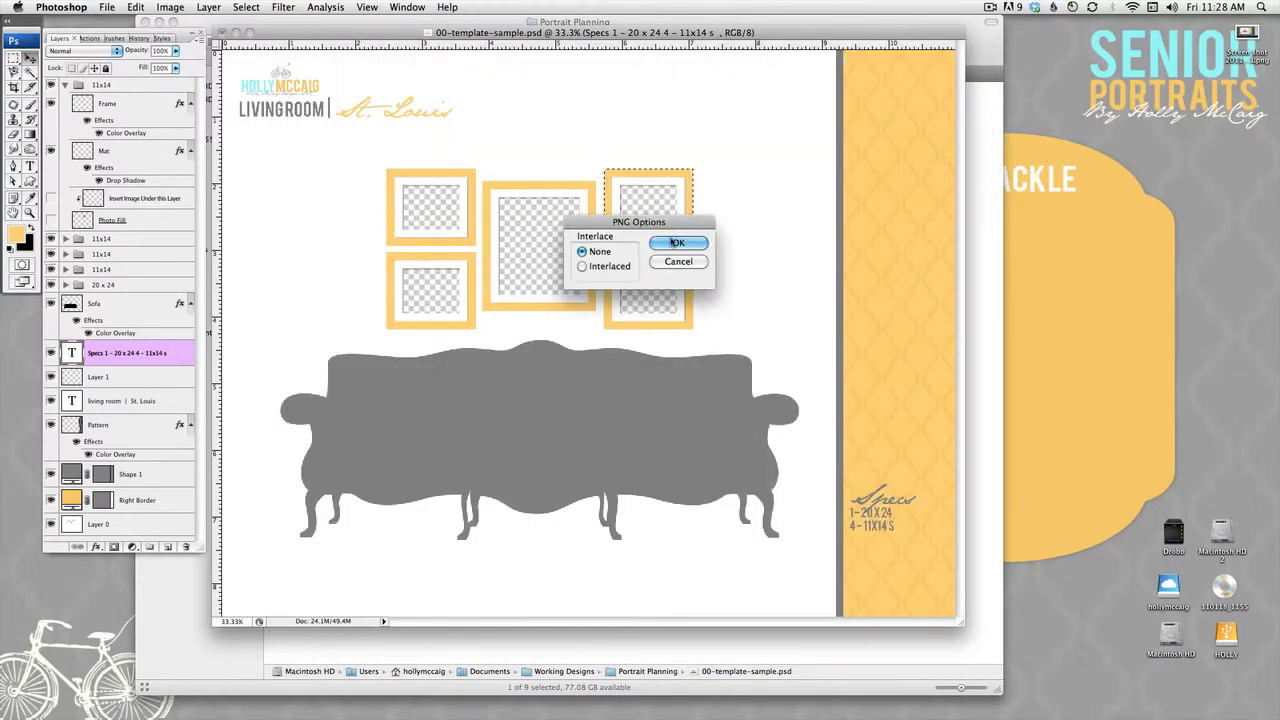
click(678, 243)
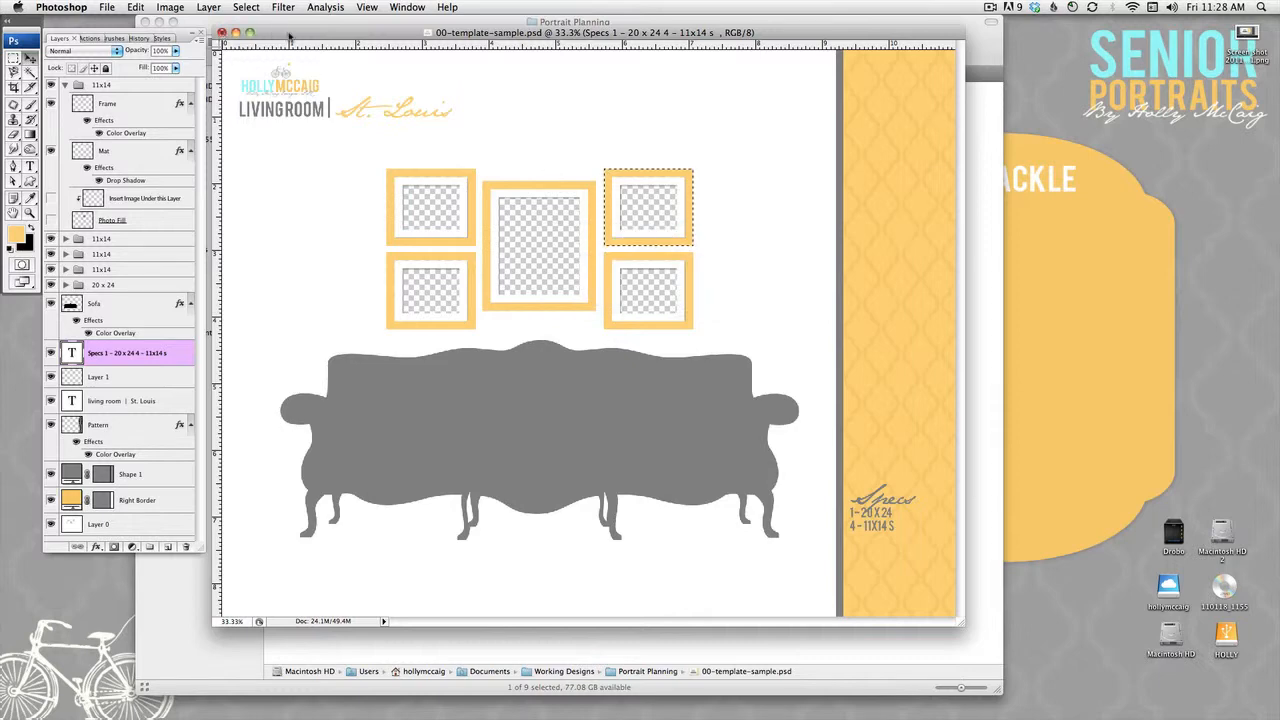
click(223, 33)
click(574, 207)
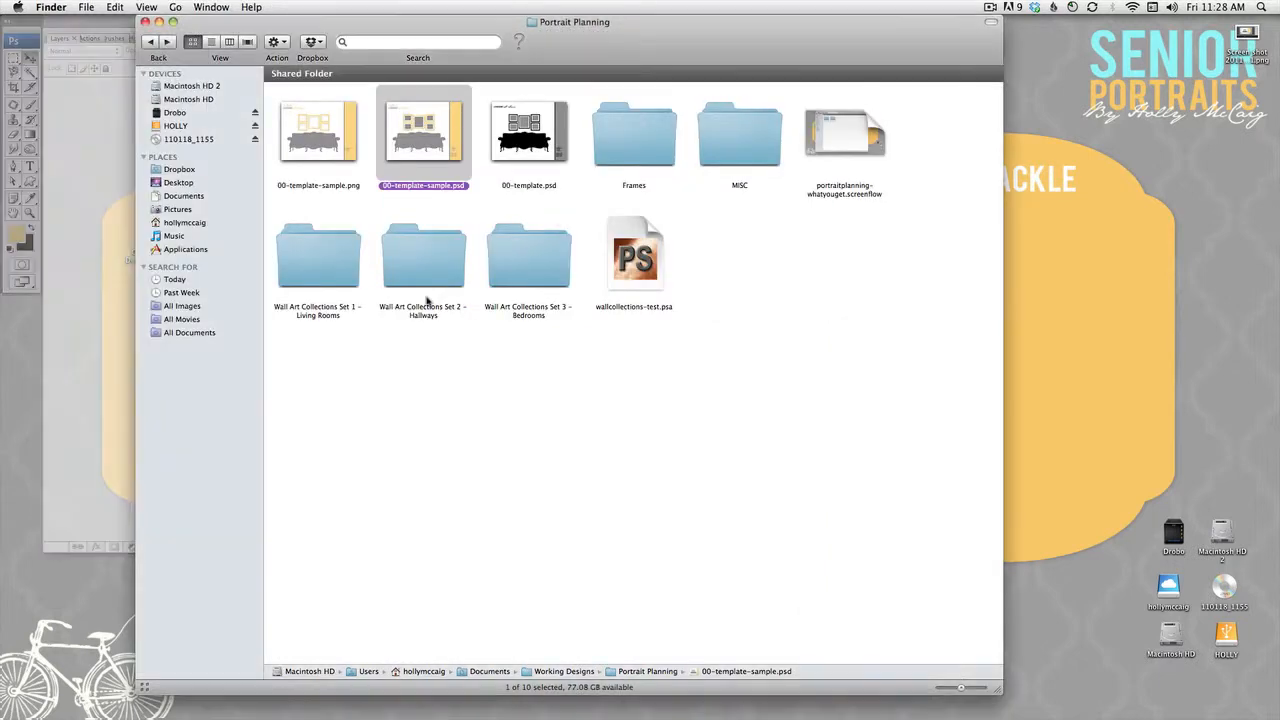
Open 00-template-sample.png to check its transparent frame openings, close it, and look up its file size in the file info
double_click(316, 131)
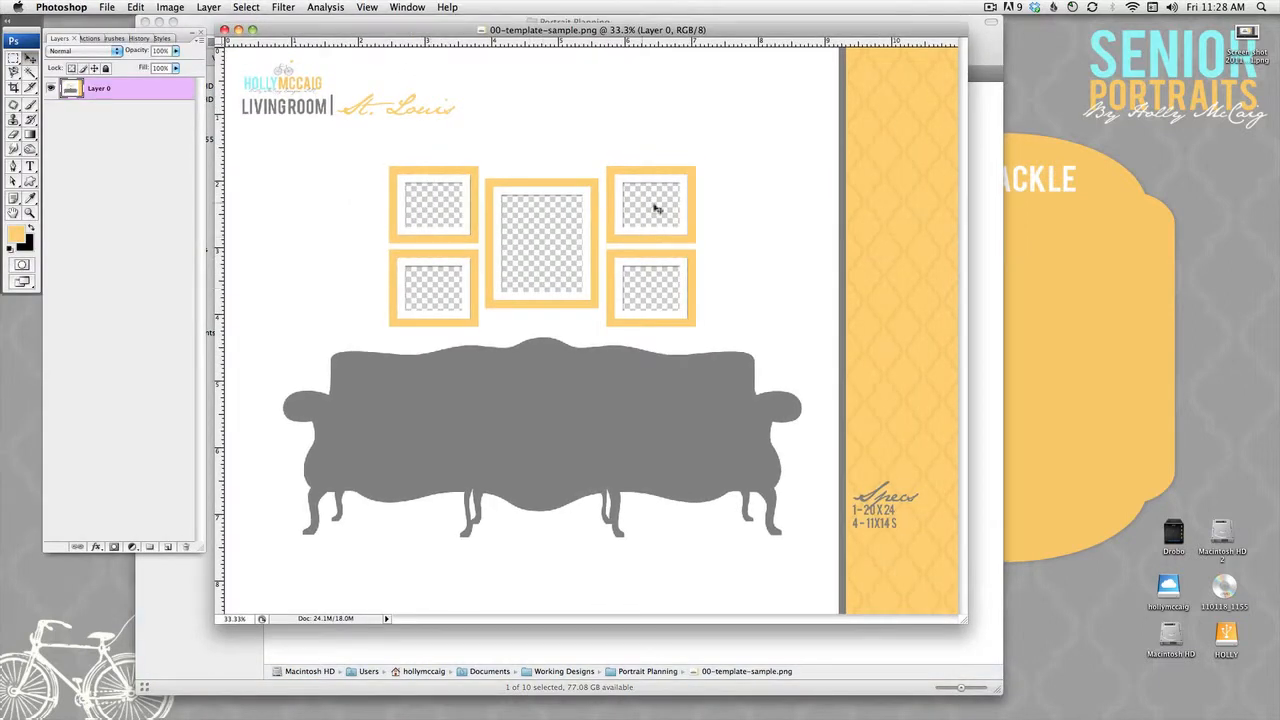
click(225, 31)
right_click(314, 137)
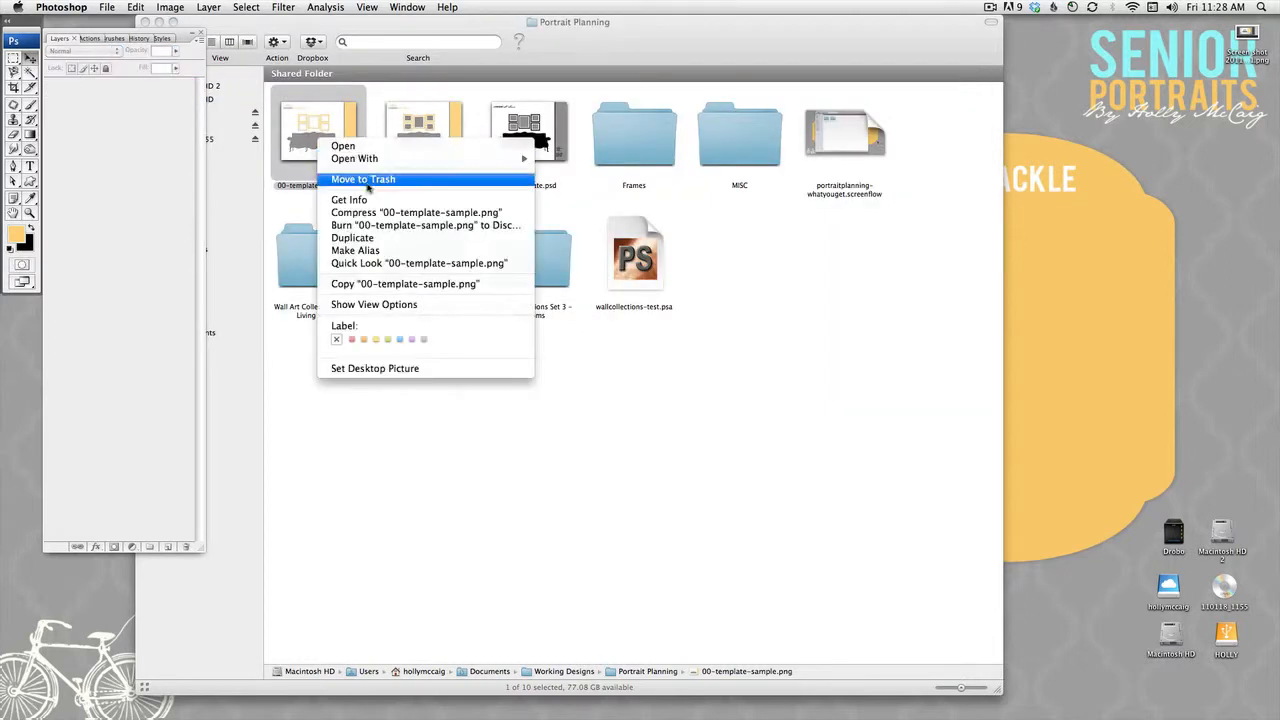
click(350, 201)
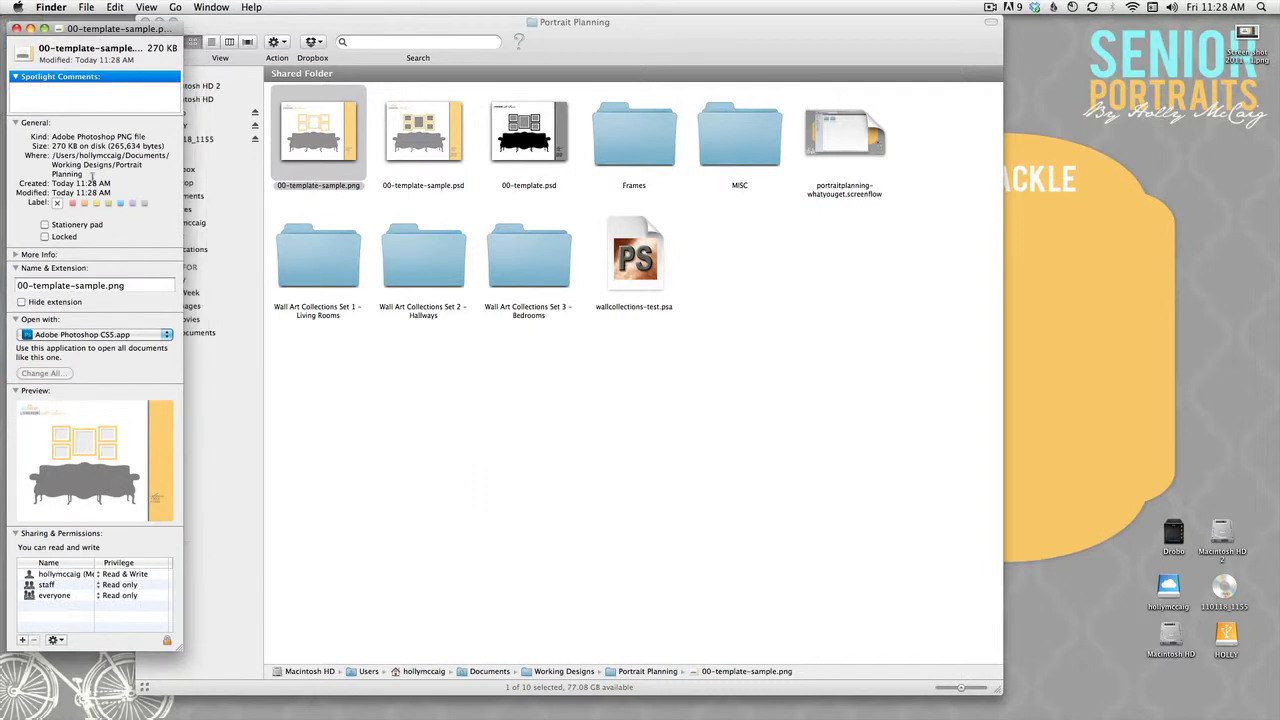
drag(82, 42, 199, 144)
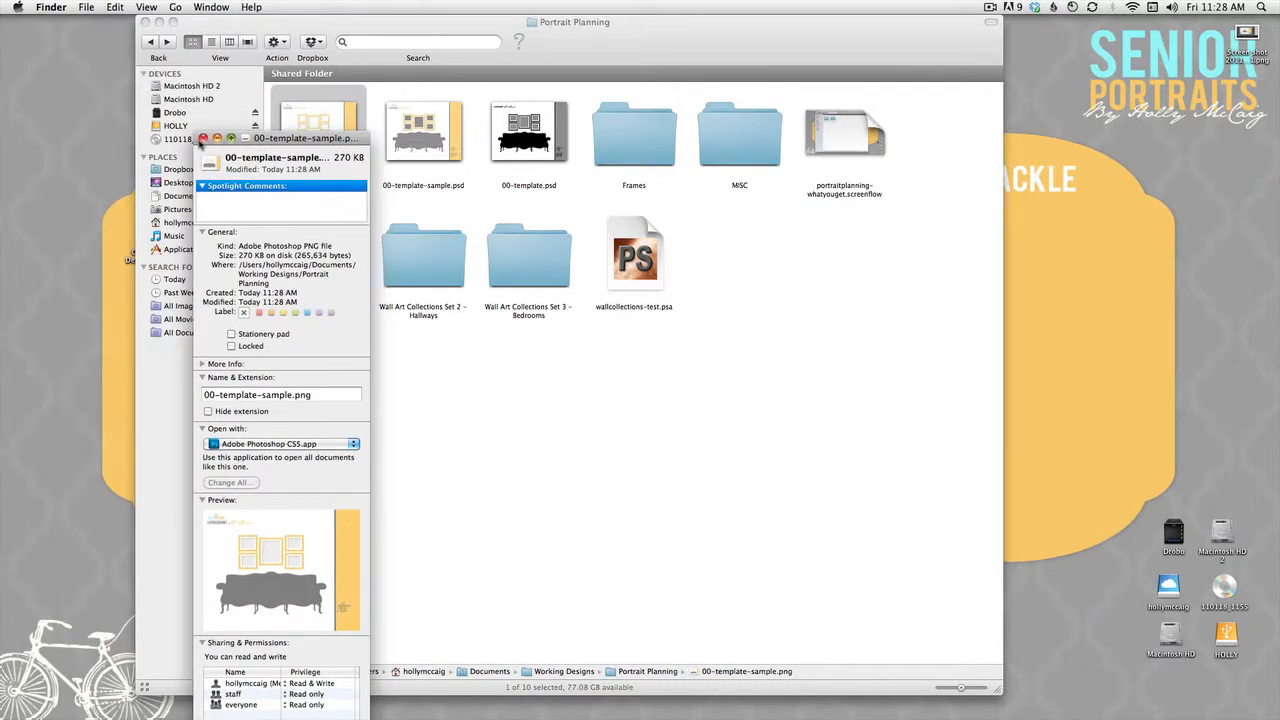
click(203, 138)
Look up the file size of 00-template-sample.psd in its file info for comparison with the PNG
double_click(423, 135)
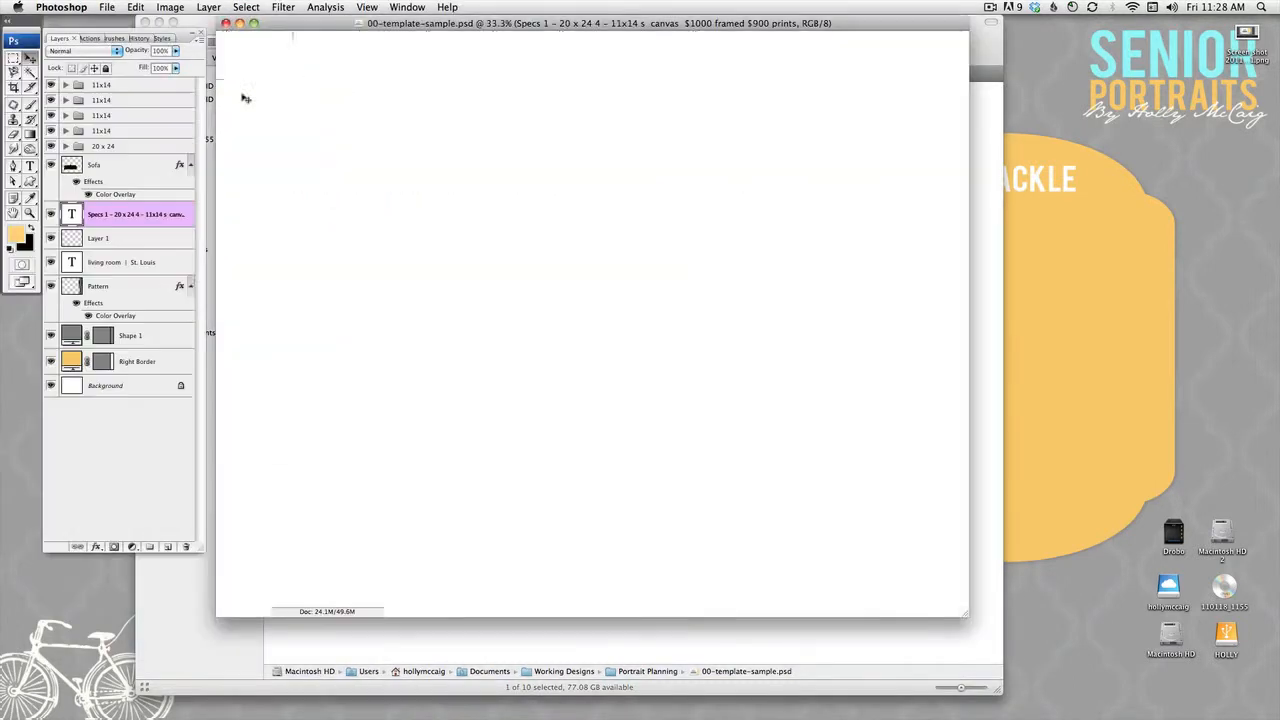
click(227, 23)
right_click(435, 138)
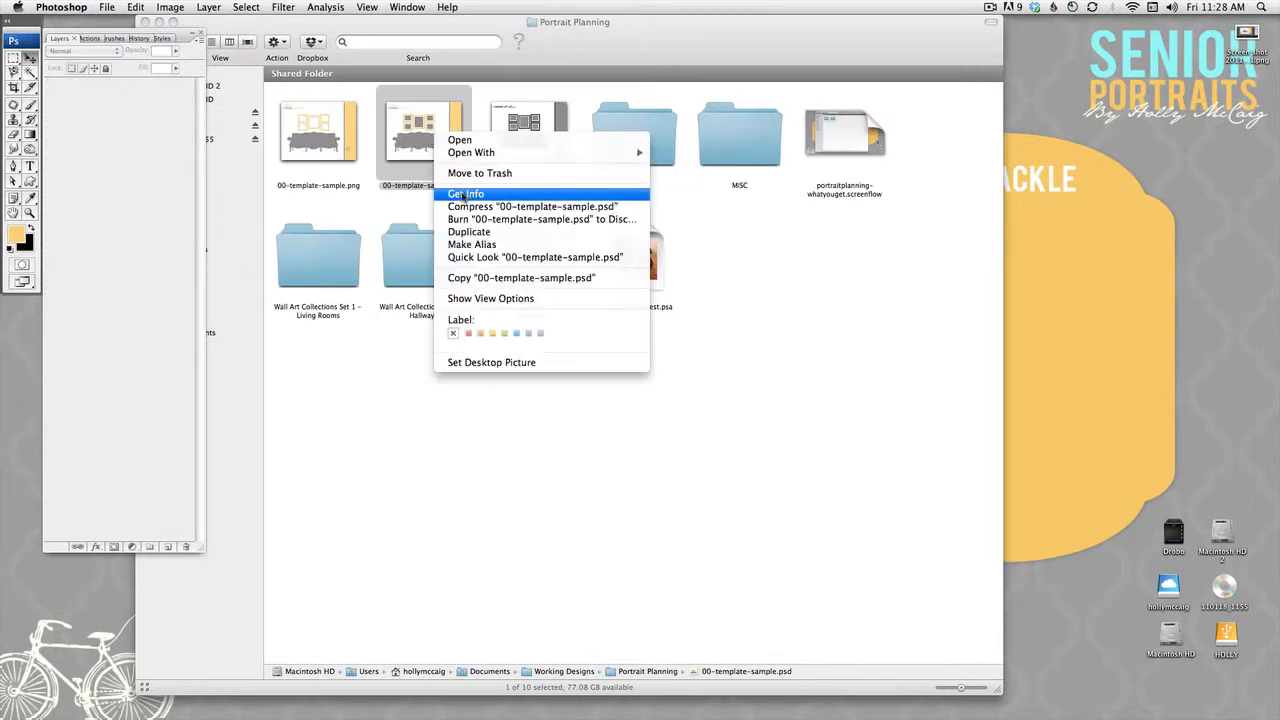
click(457, 191)
click(12, 415)
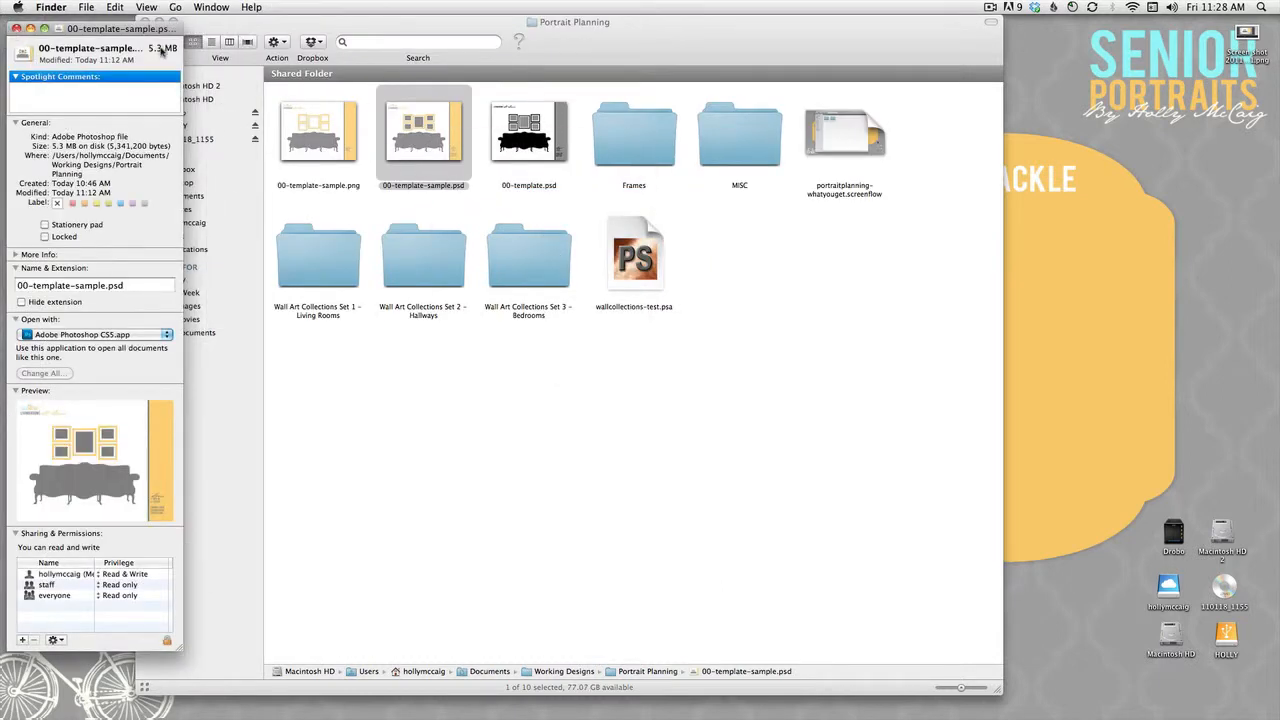
click(16, 28)
click(402, 430)
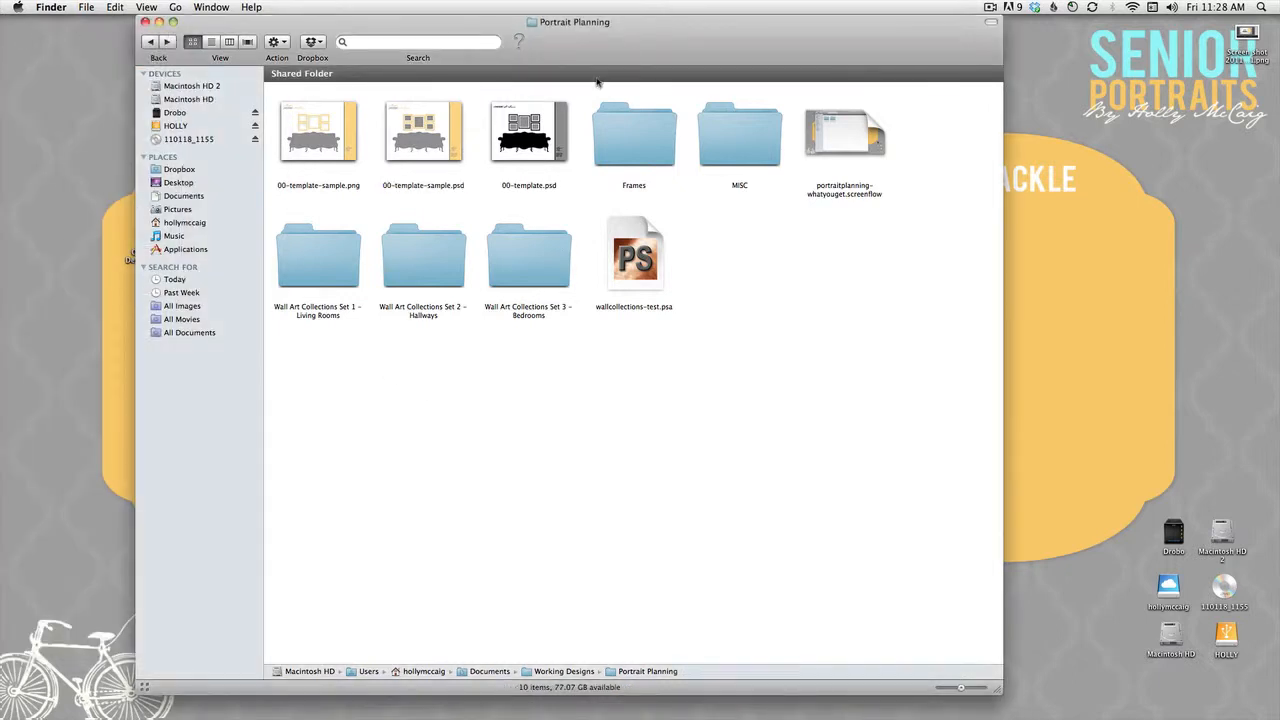
Switch to ProSelect and enlarge its window to fill the screen
drag(599, 31, 578, 31)
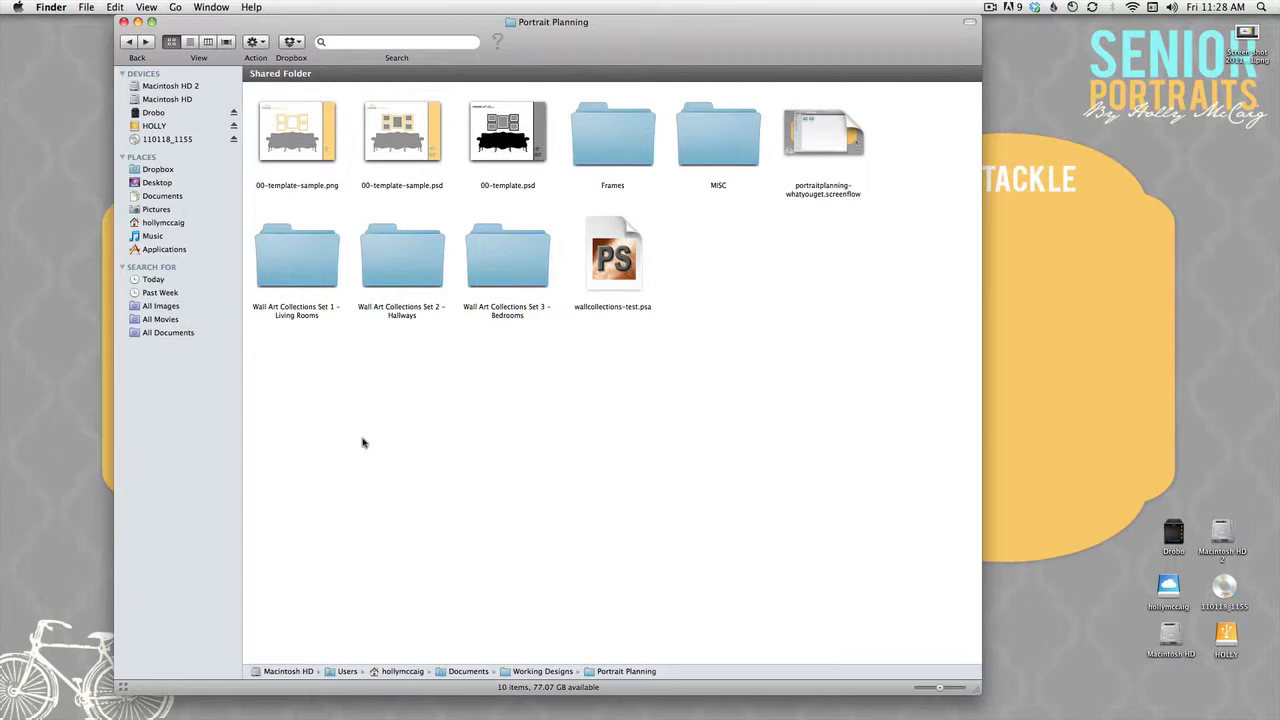
click(655, 693)
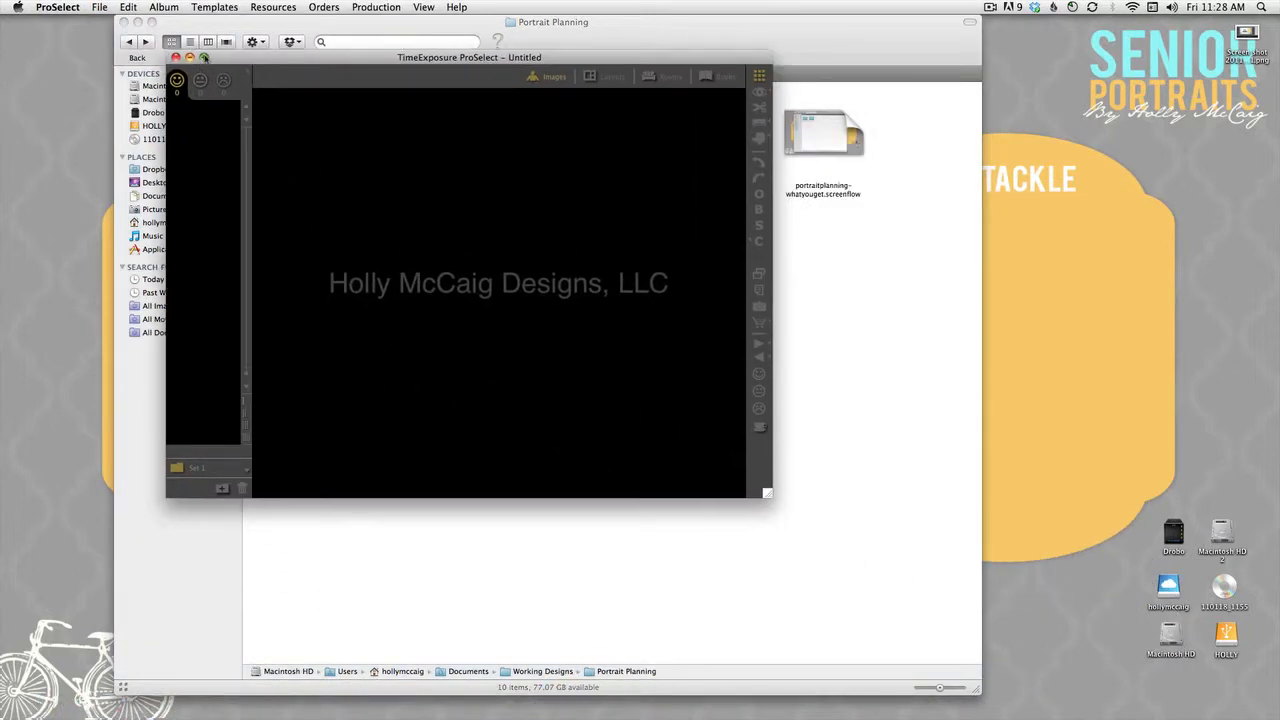
click(204, 57)
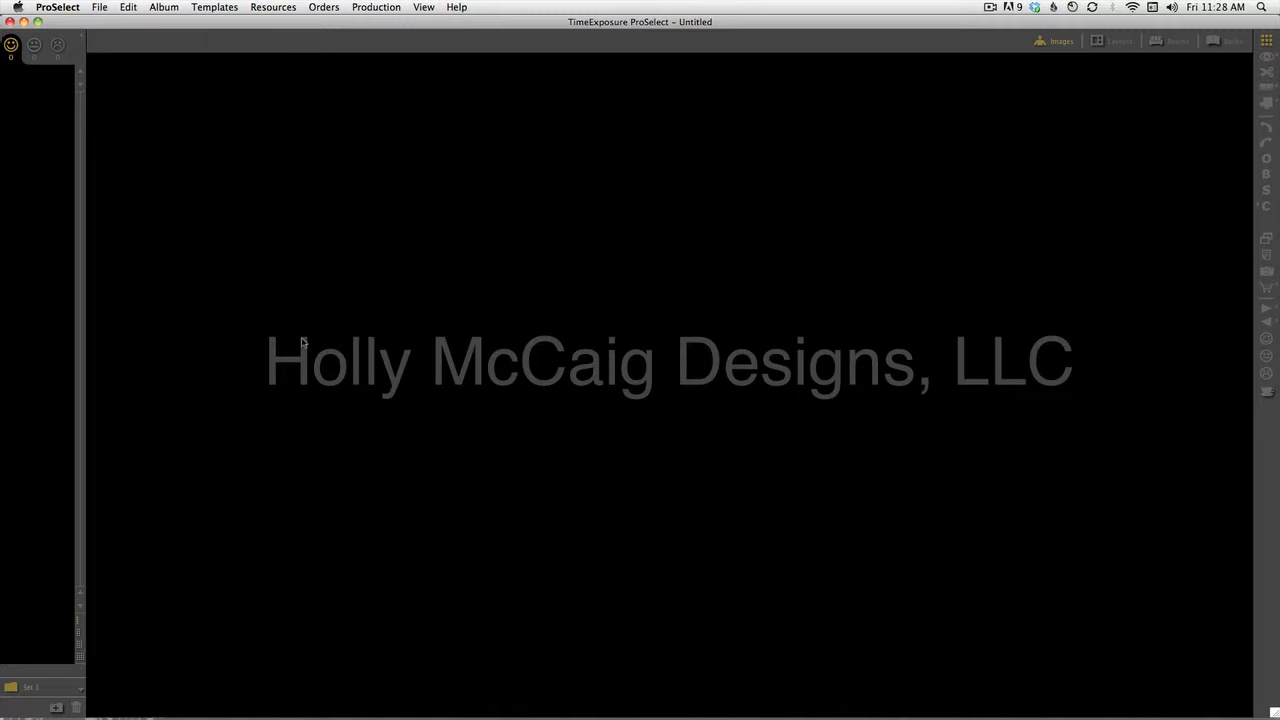
Rename the unused template group Group 15 as Sample Wall Group and close the group editor
click(213, 7)
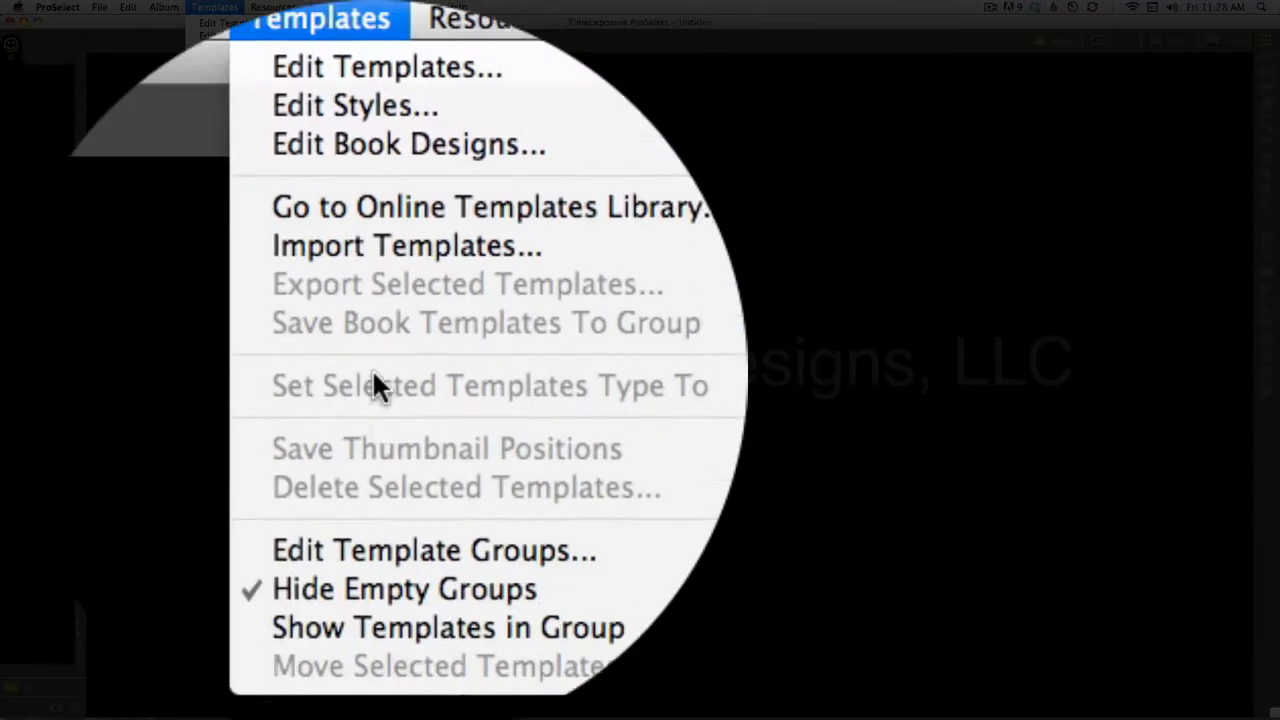
click(374, 378)
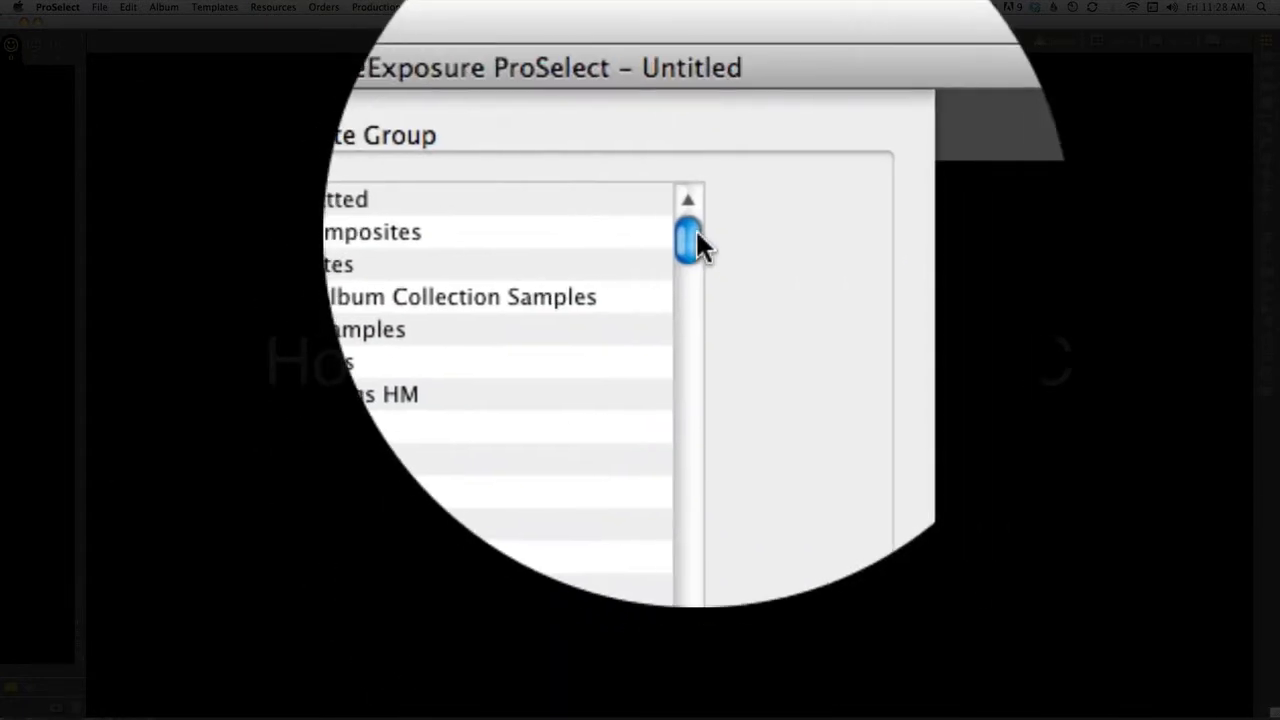
drag(695, 230, 695, 268)
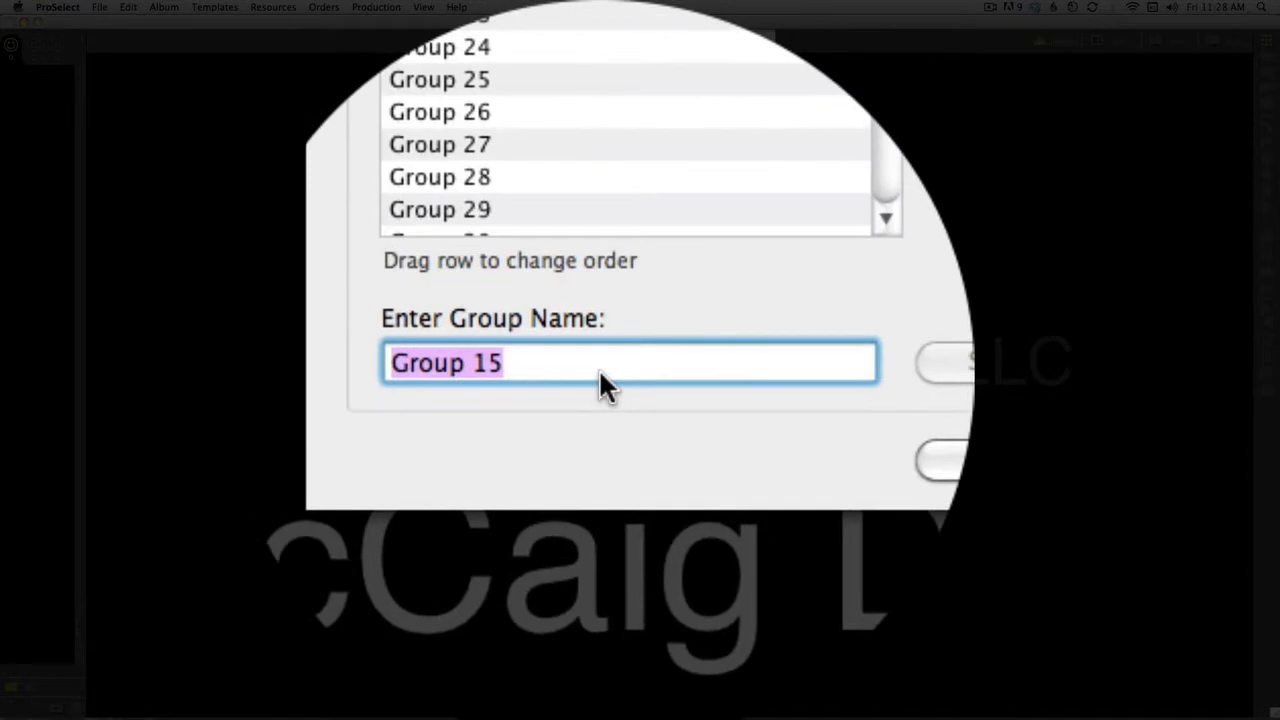
text(Sample )
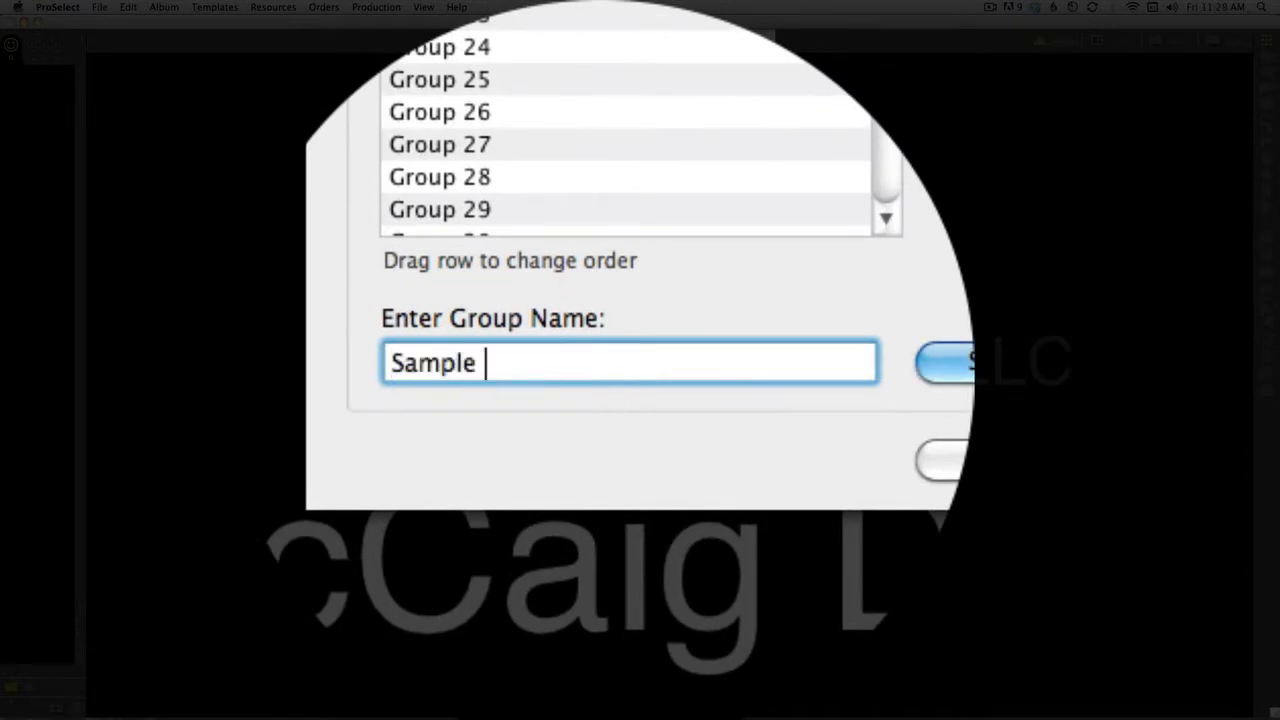
text(Wall Grou)
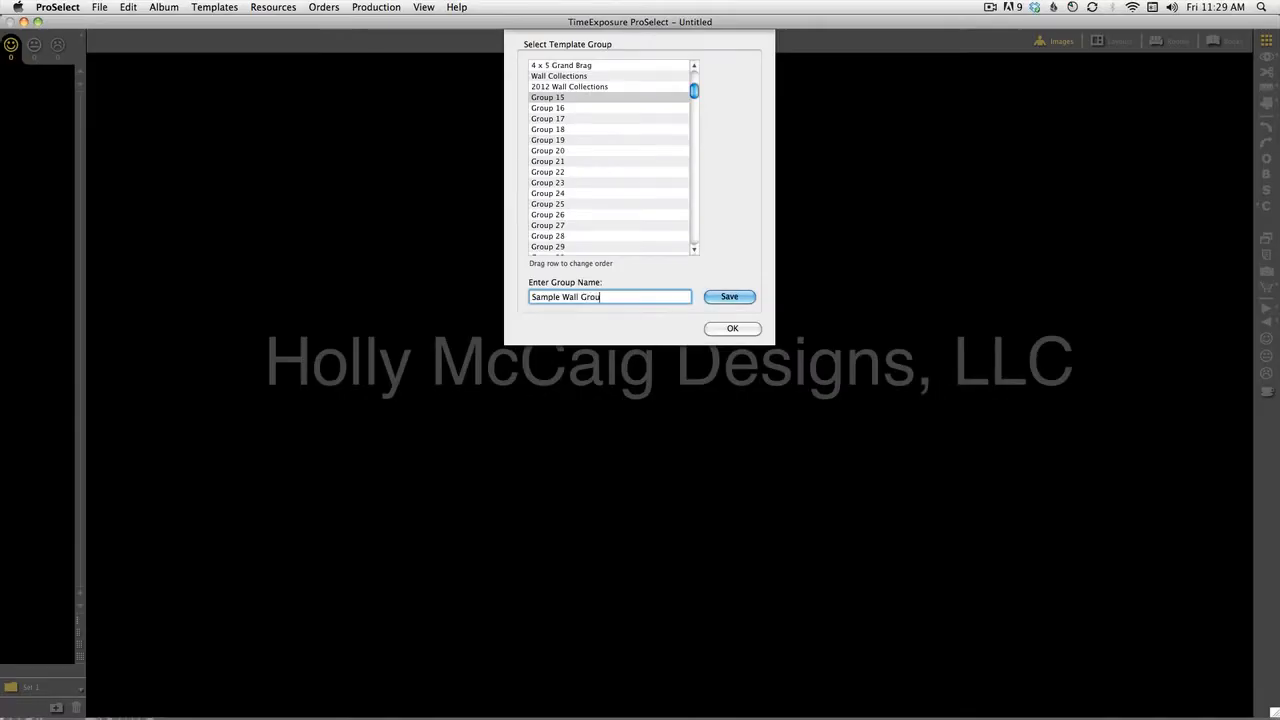
text(p)
click(729, 296)
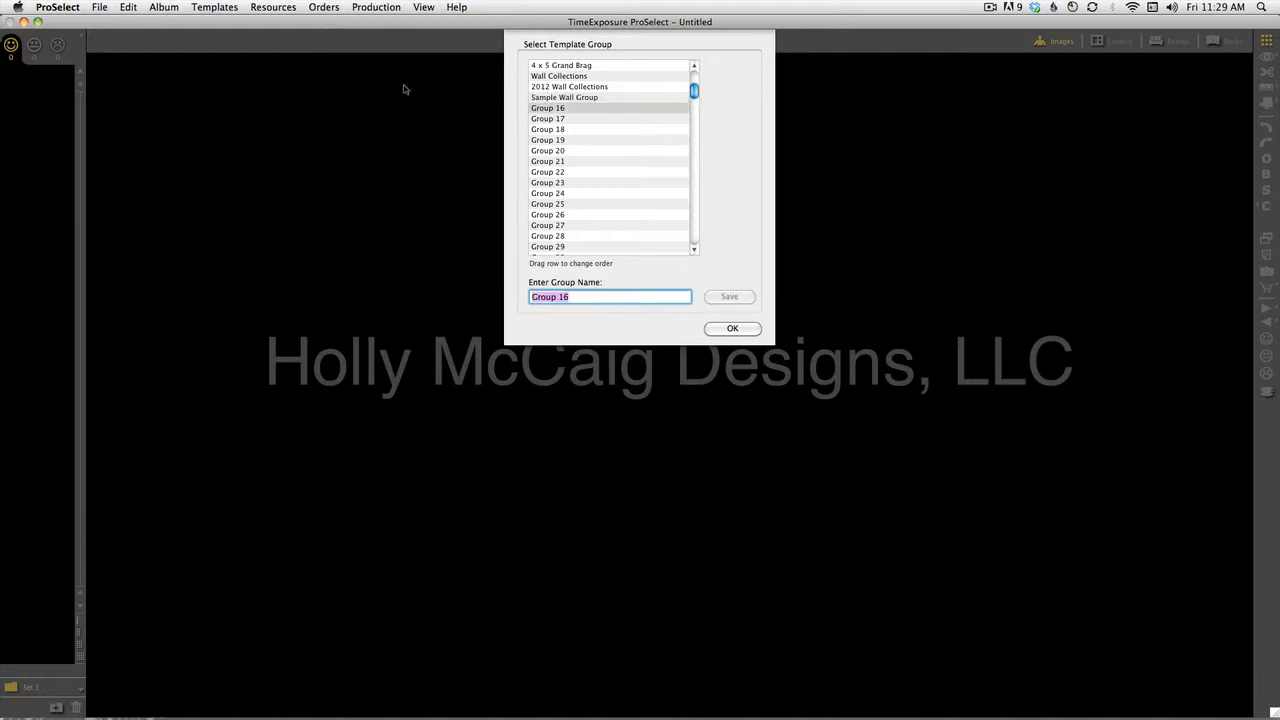
click(732, 328)
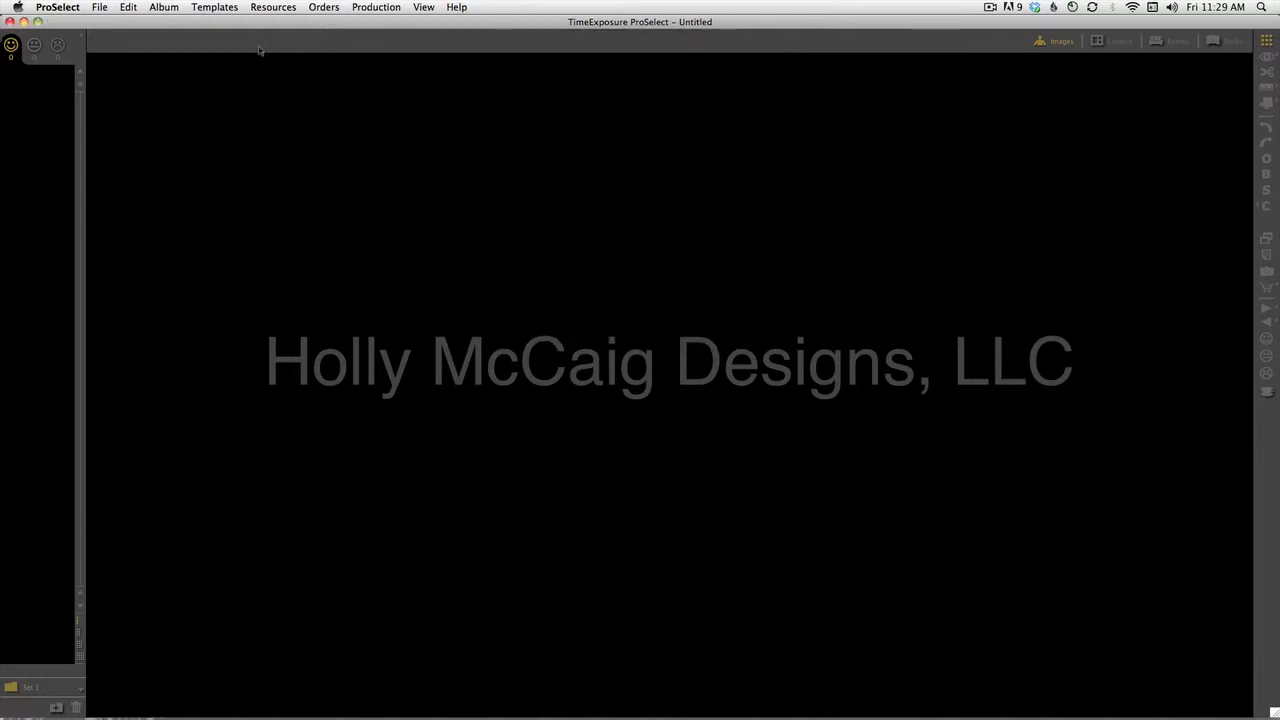
Open the Template Editor and show the templates of Sample Wall Group
click(214, 7)
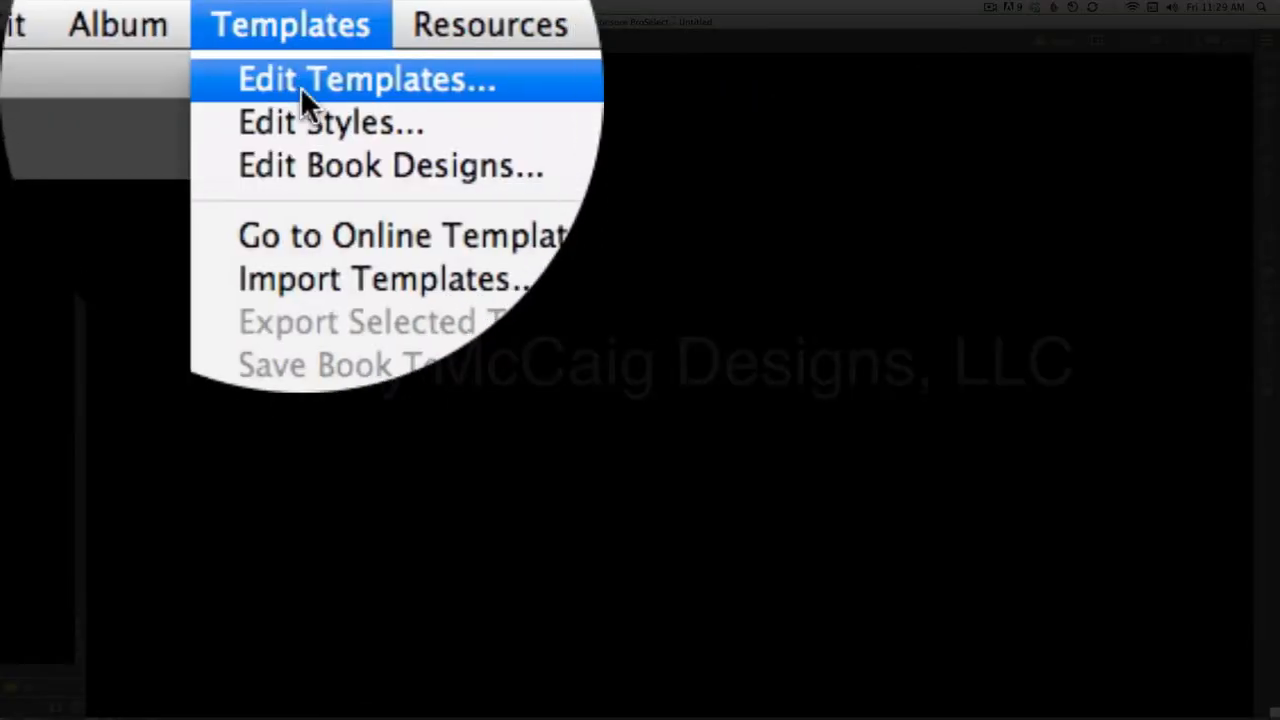
click(217, 25)
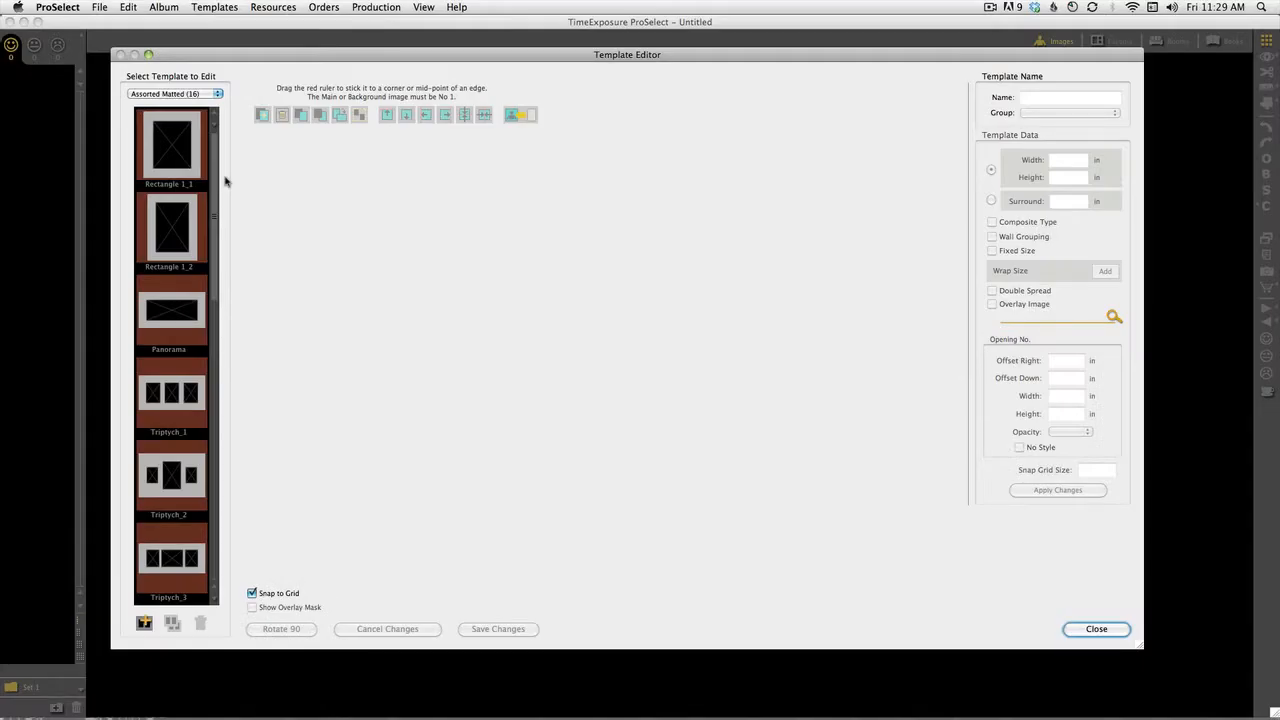
click(178, 93)
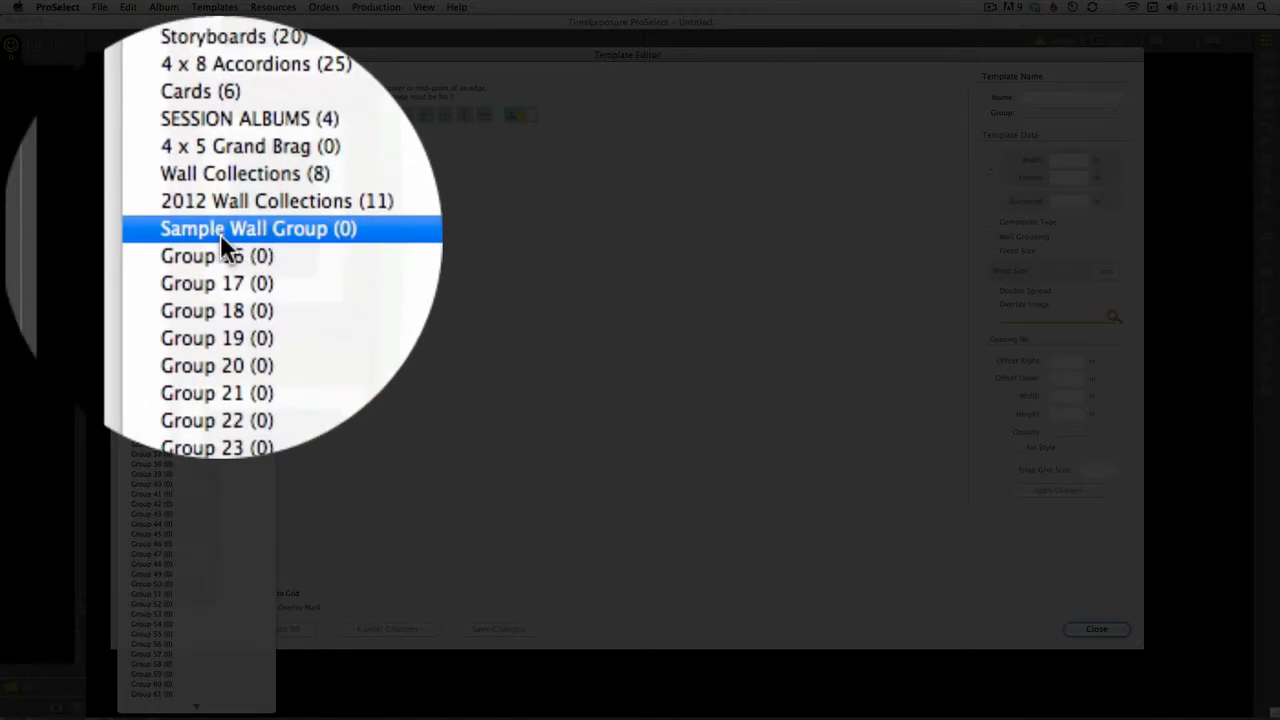
click(220, 233)
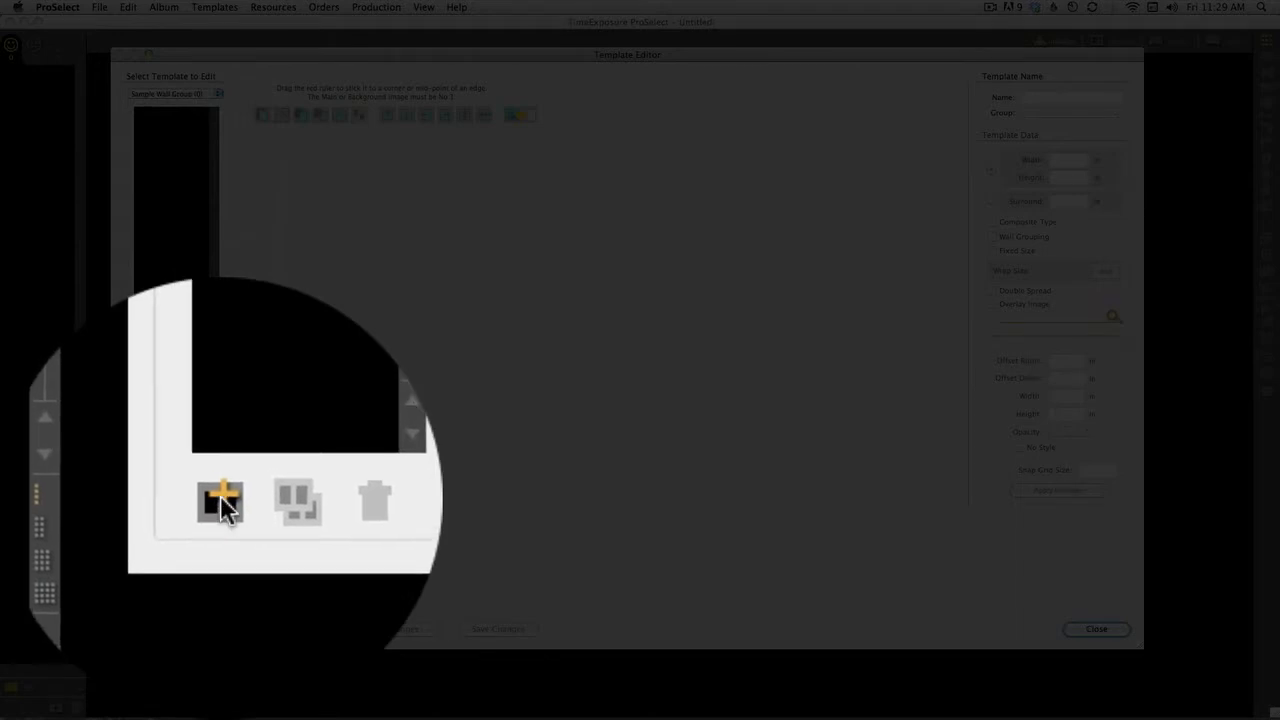
Add a new template to the group and name it St. Louis Living Room Framed
click(143, 622)
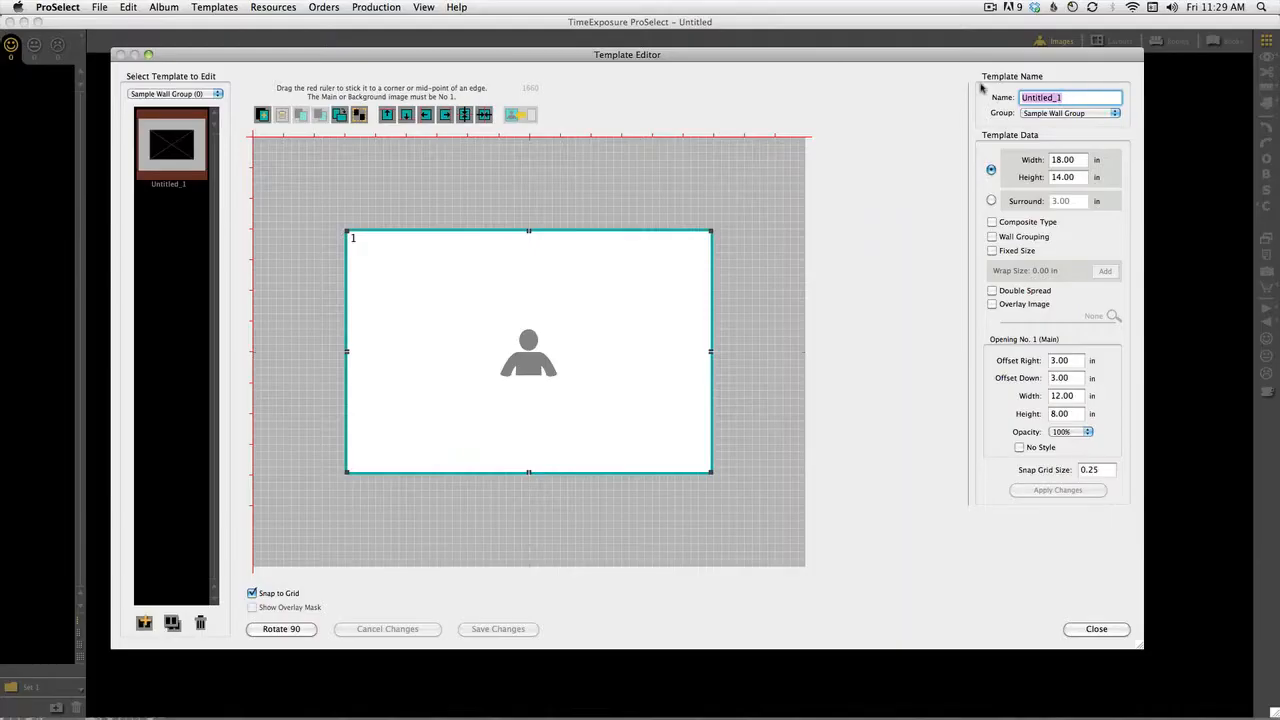
text(St. Louis Living Room Fra)
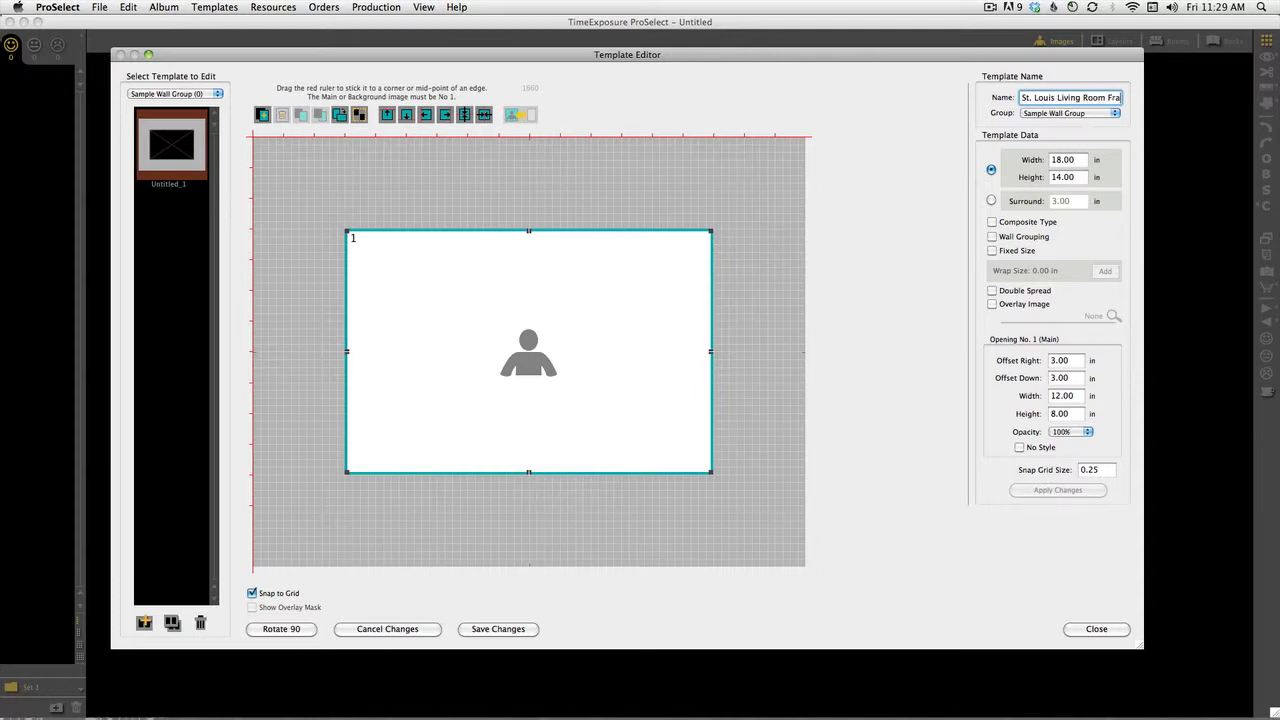
text(med)
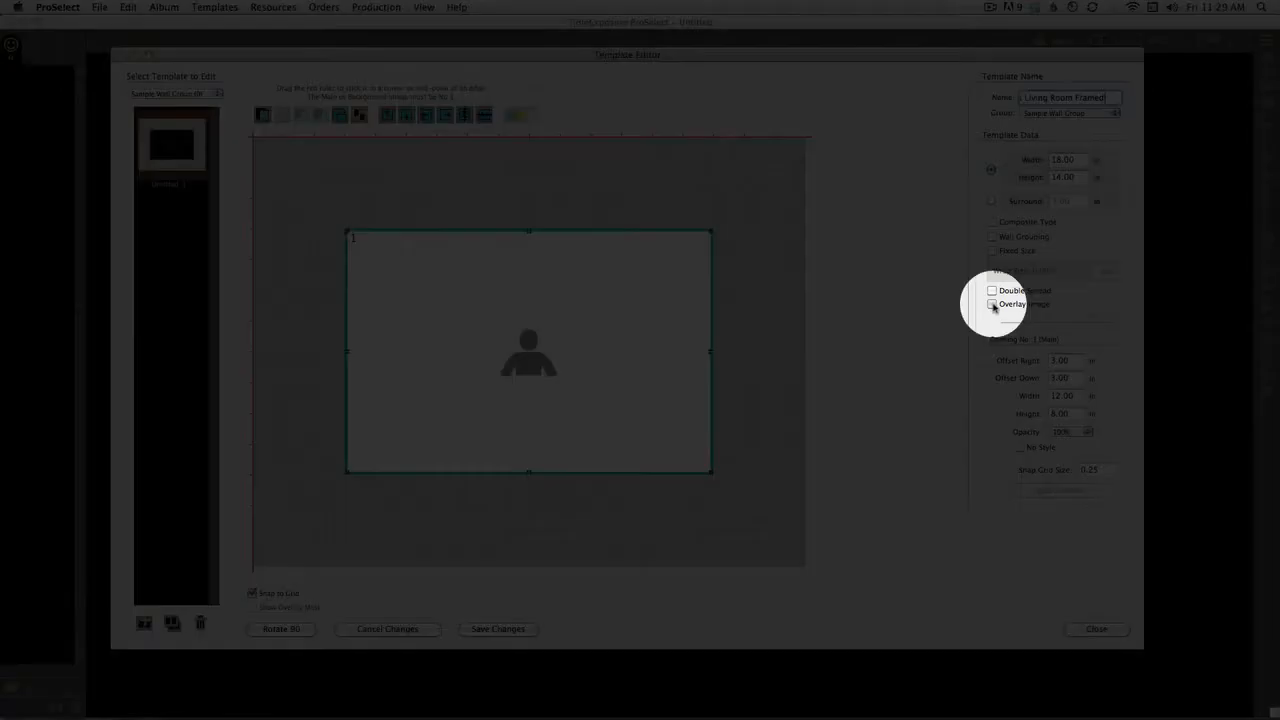
Turn on the overlay image for the new template and select 00-template-sample.png among the overlay resources
click(992, 305)
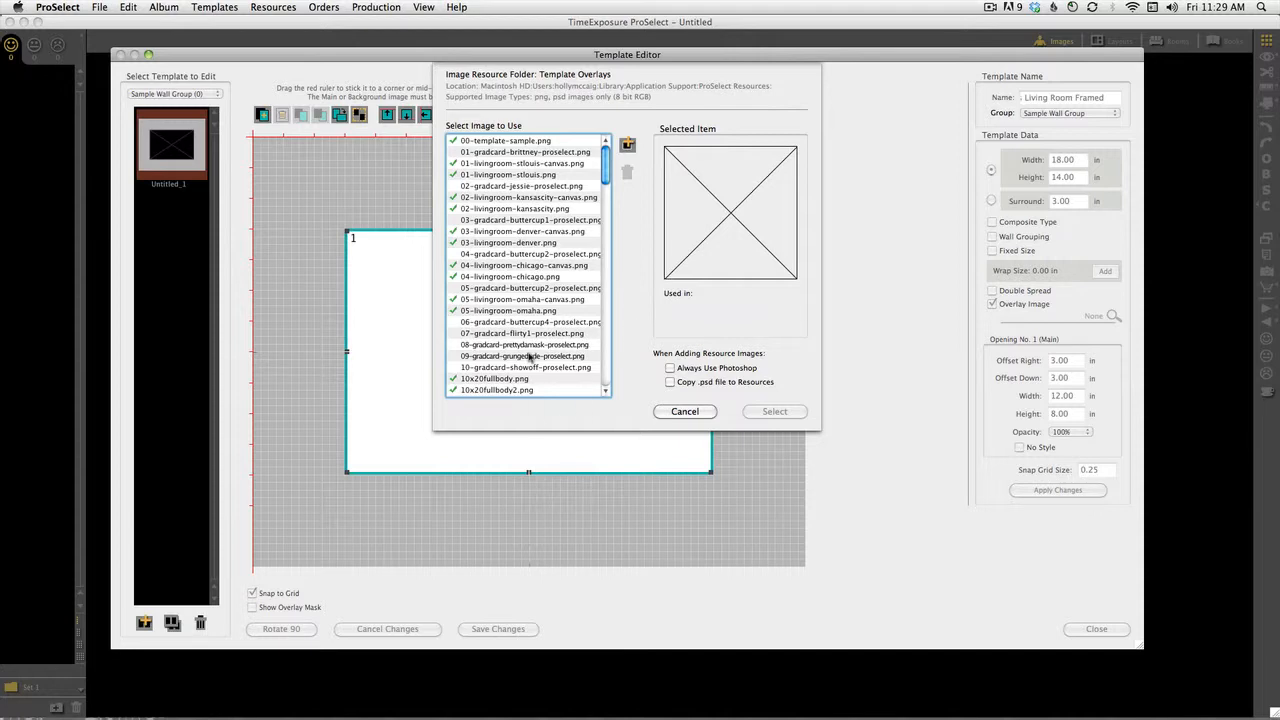
click(532, 144)
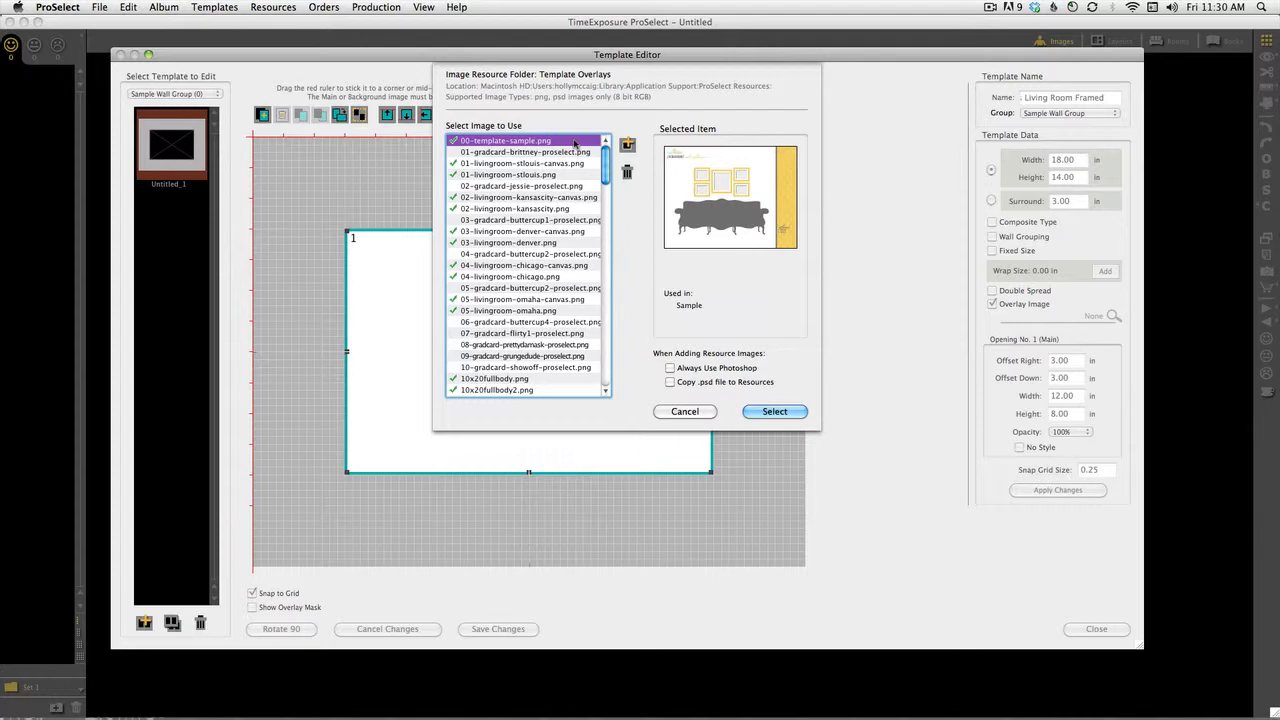
Try to add 00-template-sample.png from Working Designs > Portrait Planning to the overlay resources, declining to replace the existing copy
click(626, 145)
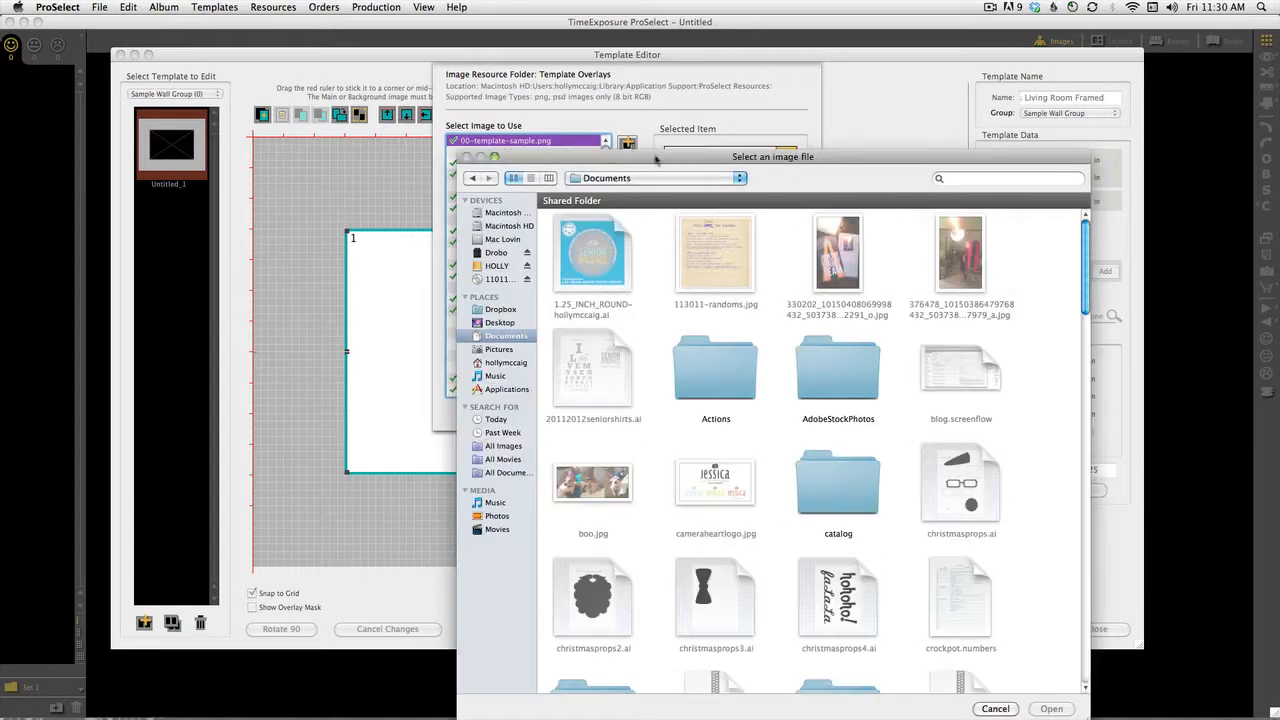
scroll(621, 512, down, 10)
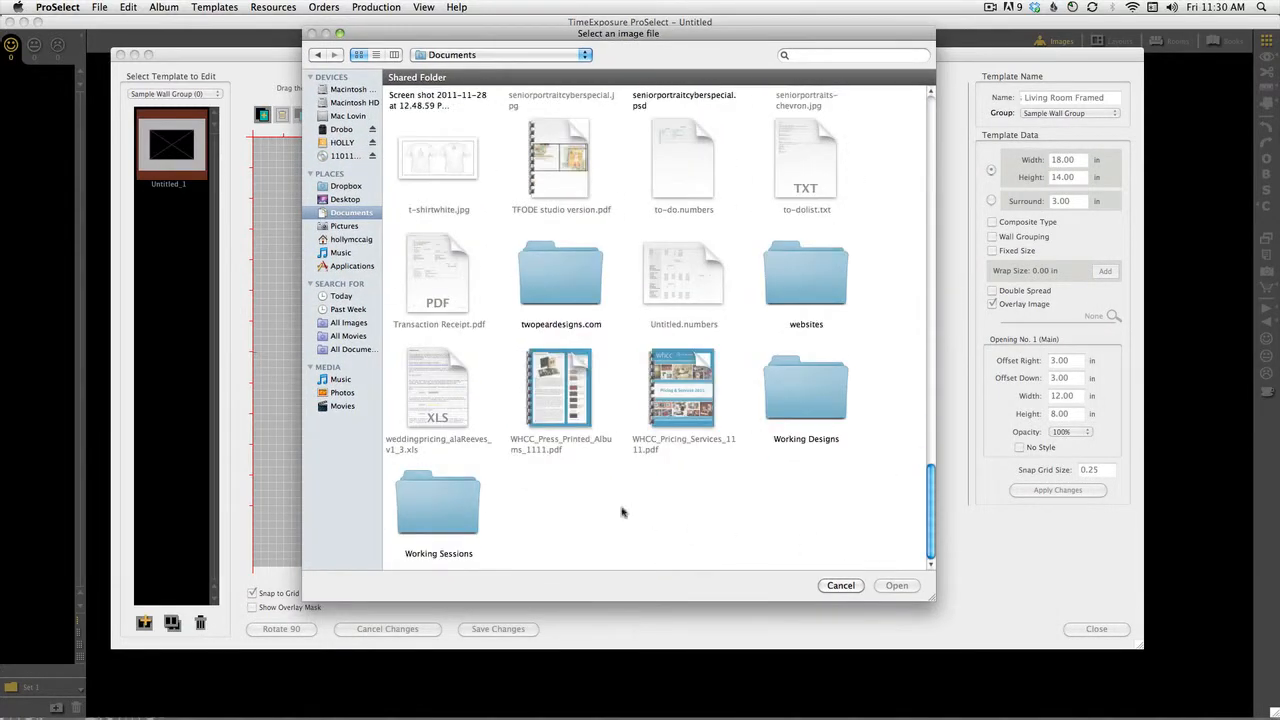
double_click(806, 395)
scroll(670, 490, down, 3)
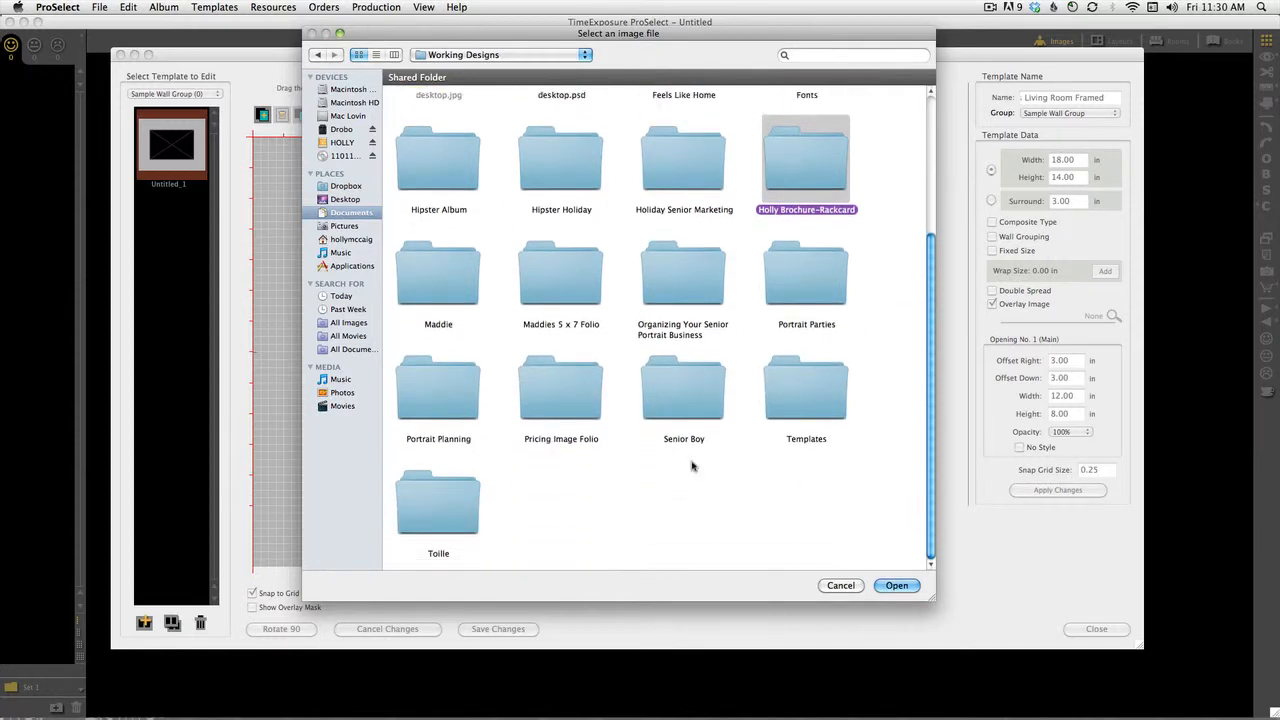
double_click(462, 445)
click(444, 142)
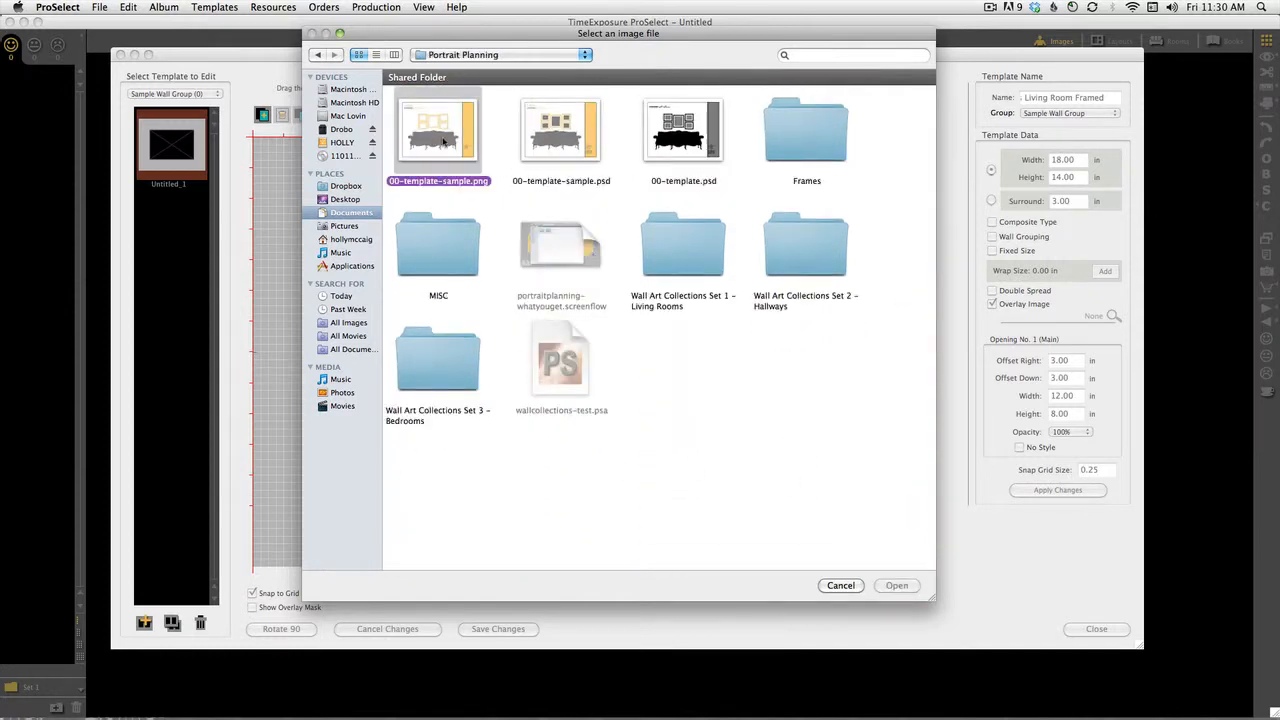
click(890, 584)
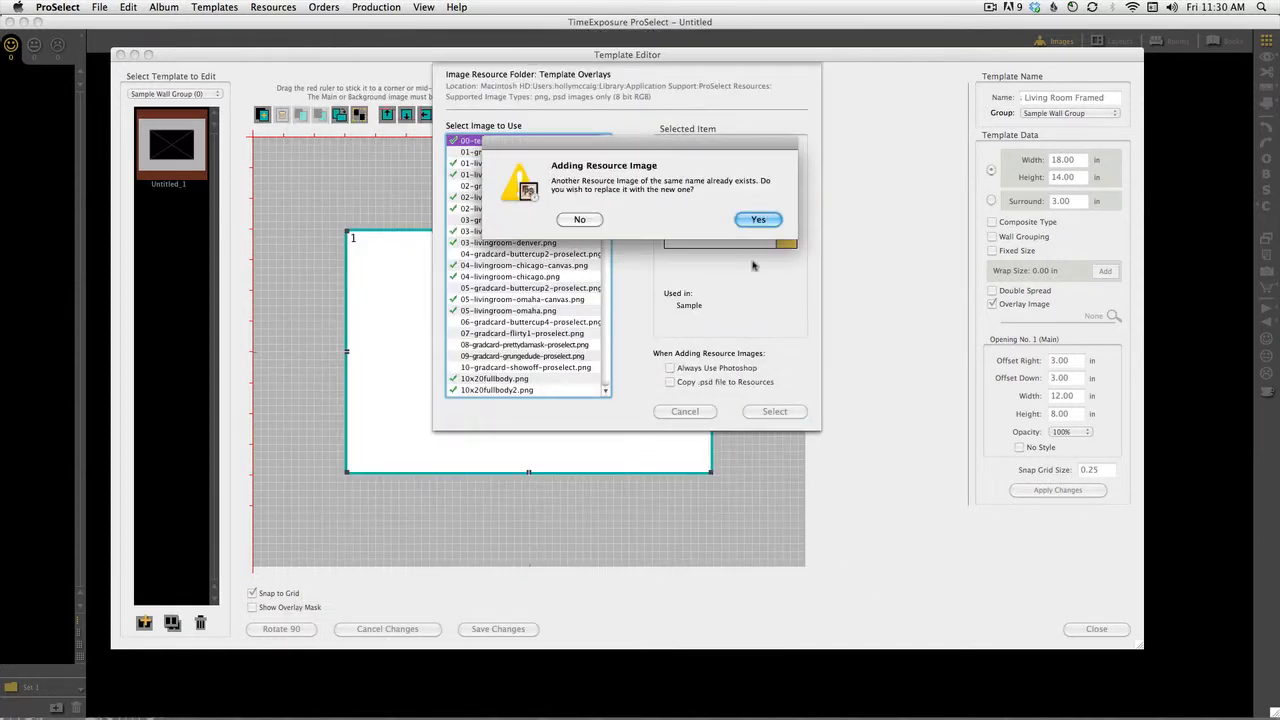
click(587, 221)
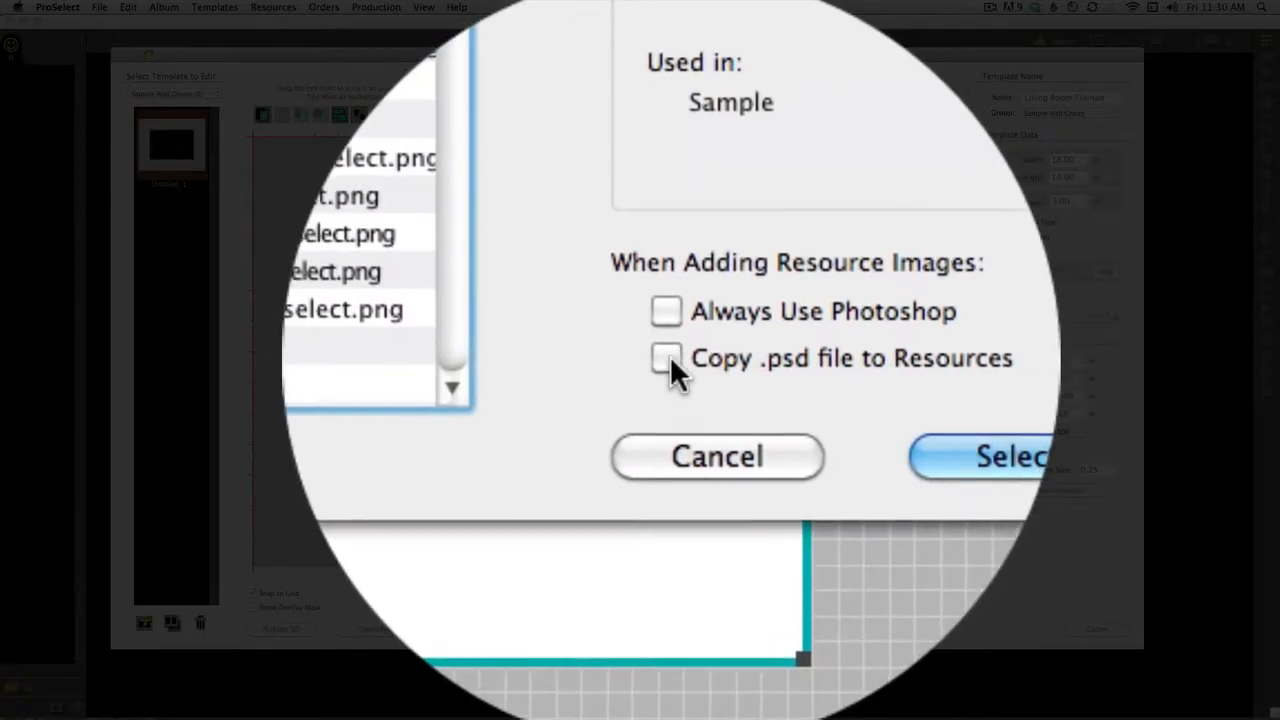
Enable copying .psd files to resources and apply 00-template-sample.png as the template's overlay
click(667, 359)
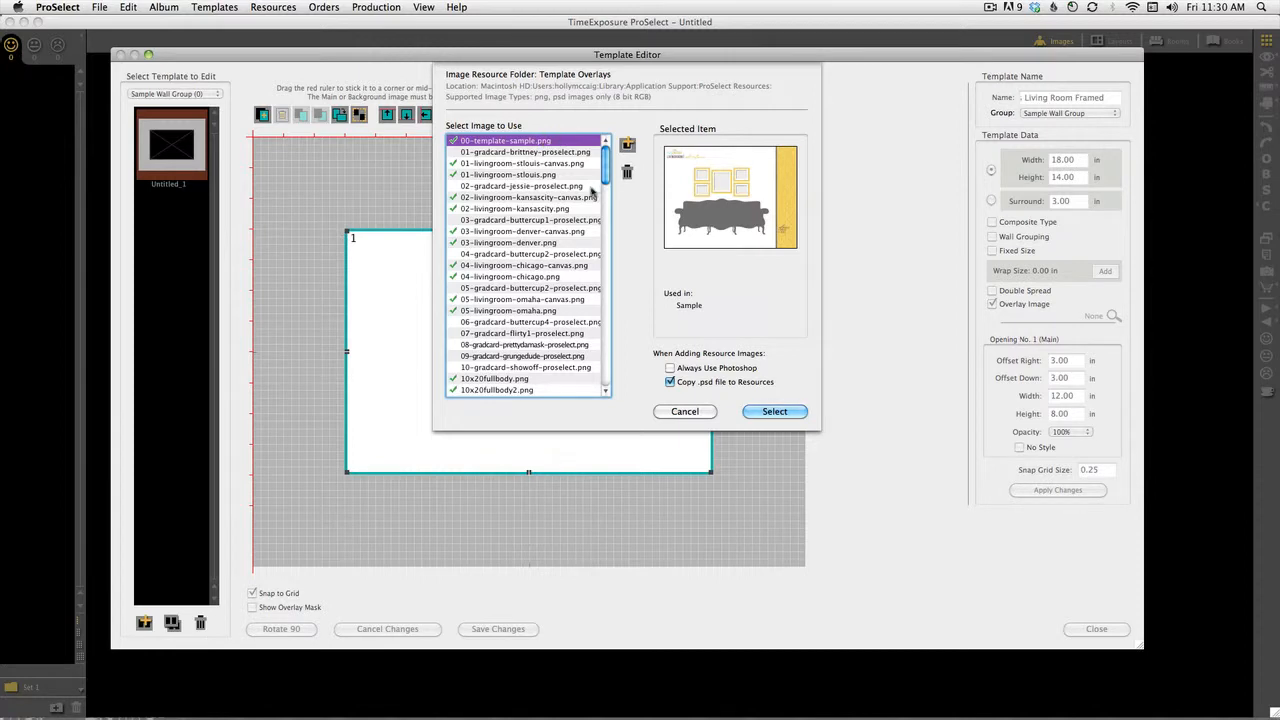
click(776, 412)
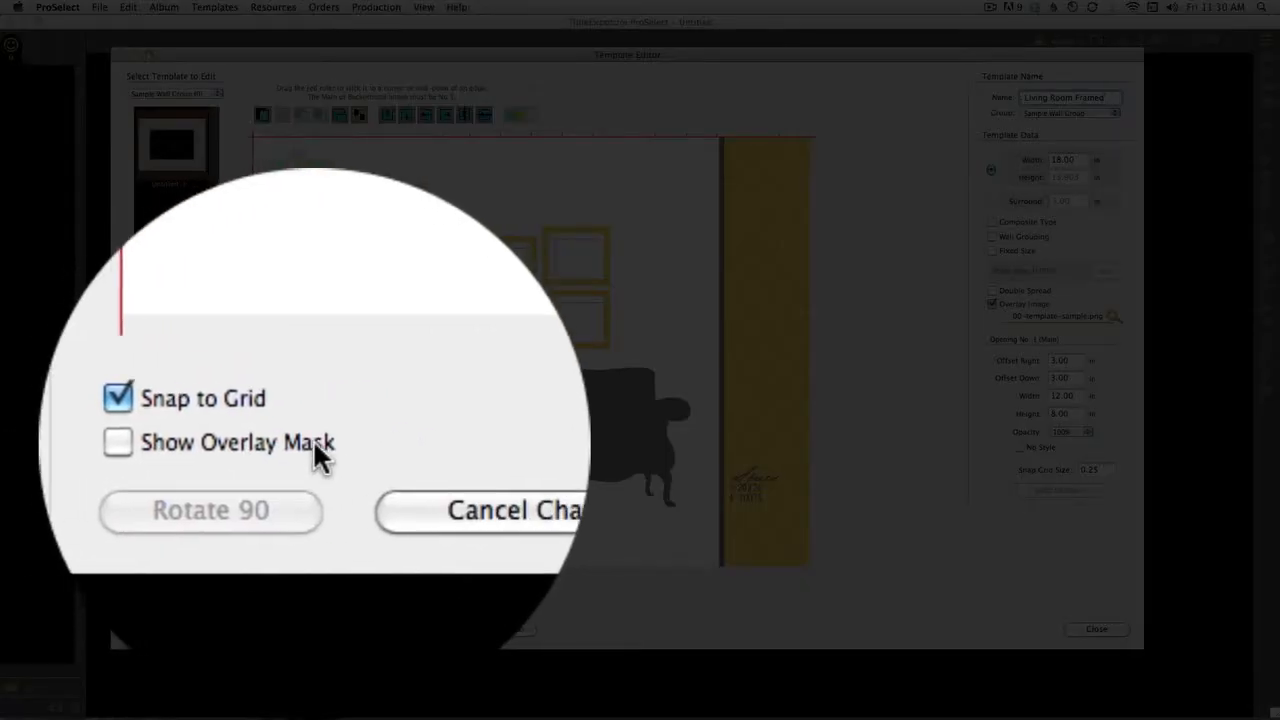
Show the overlay mask and set the snap grid size to 0.05
click(253, 607)
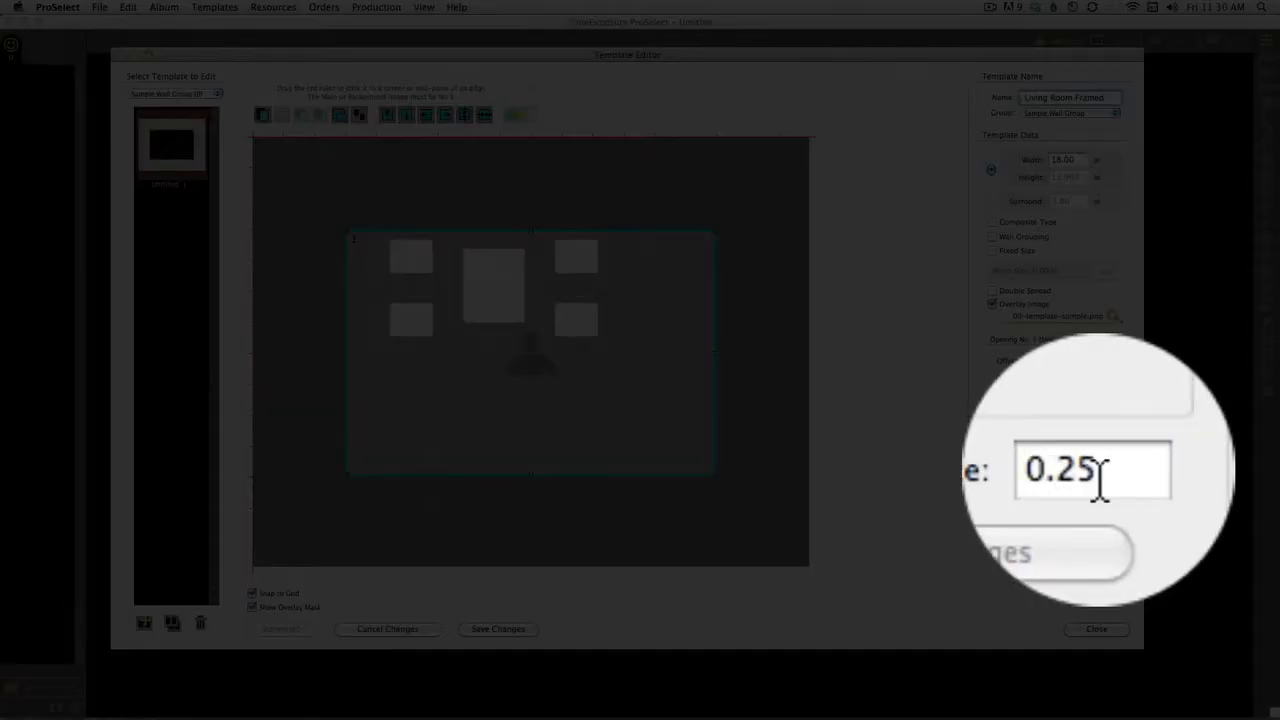
double_click(1089, 470)
text(.05)
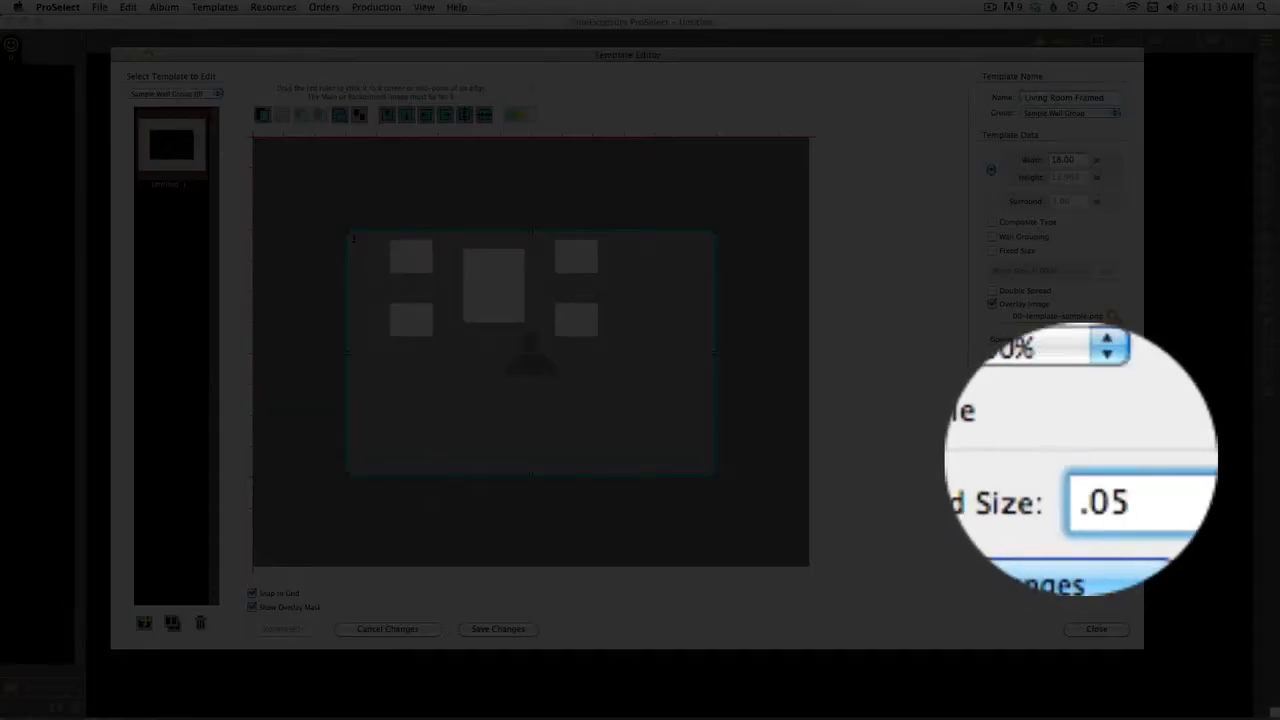
key(Return)
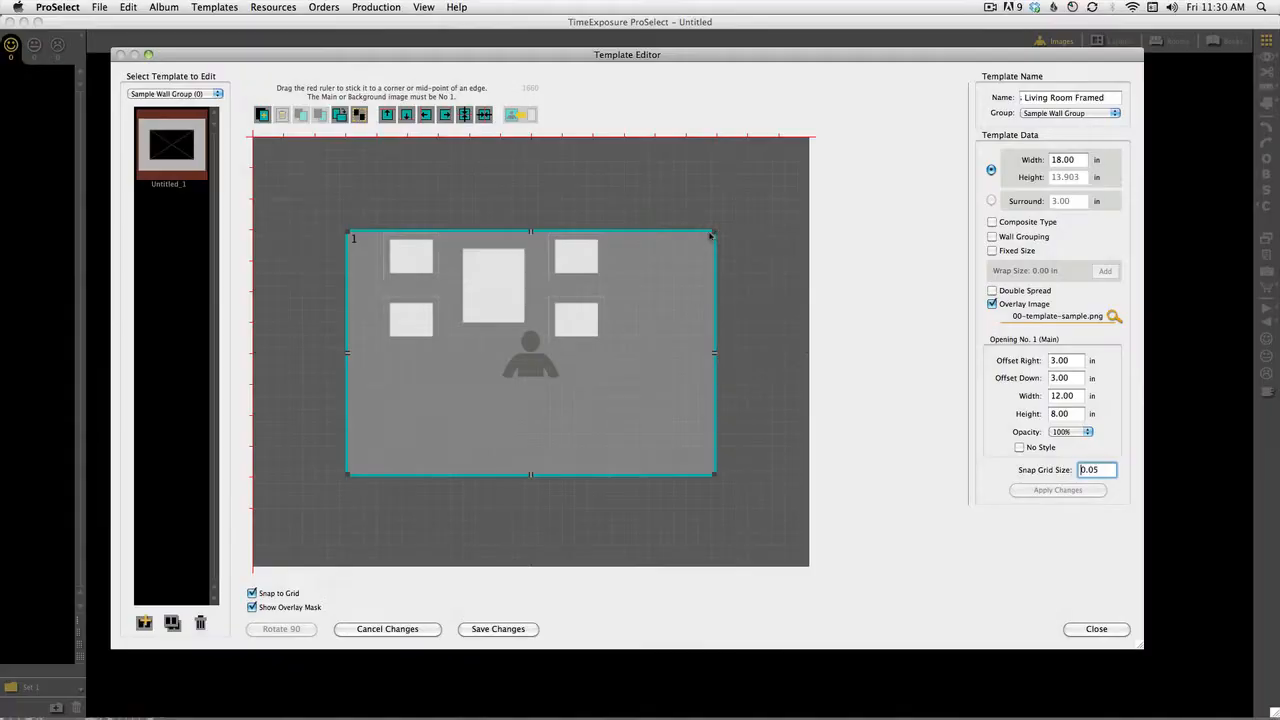
Shrink and move opening 1 to fit the large centre frame, about 2.10 by 2.50 in
drag(714, 237, 412, 392)
drag(389, 421, 504, 280)
drag(527, 335, 522, 327)
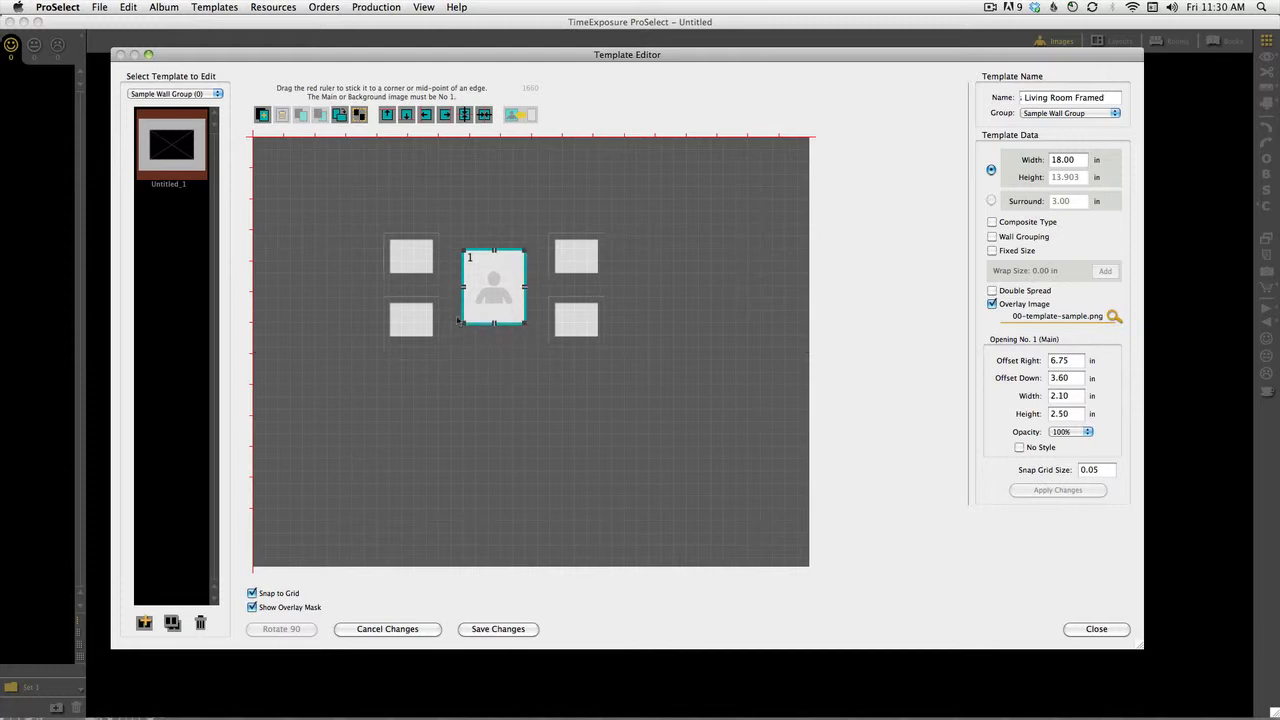
Add a second opening and fit it over the upper-left frame, about 1.60 by 1.25 in
click(263, 115)
drag(490, 286, 413, 270)
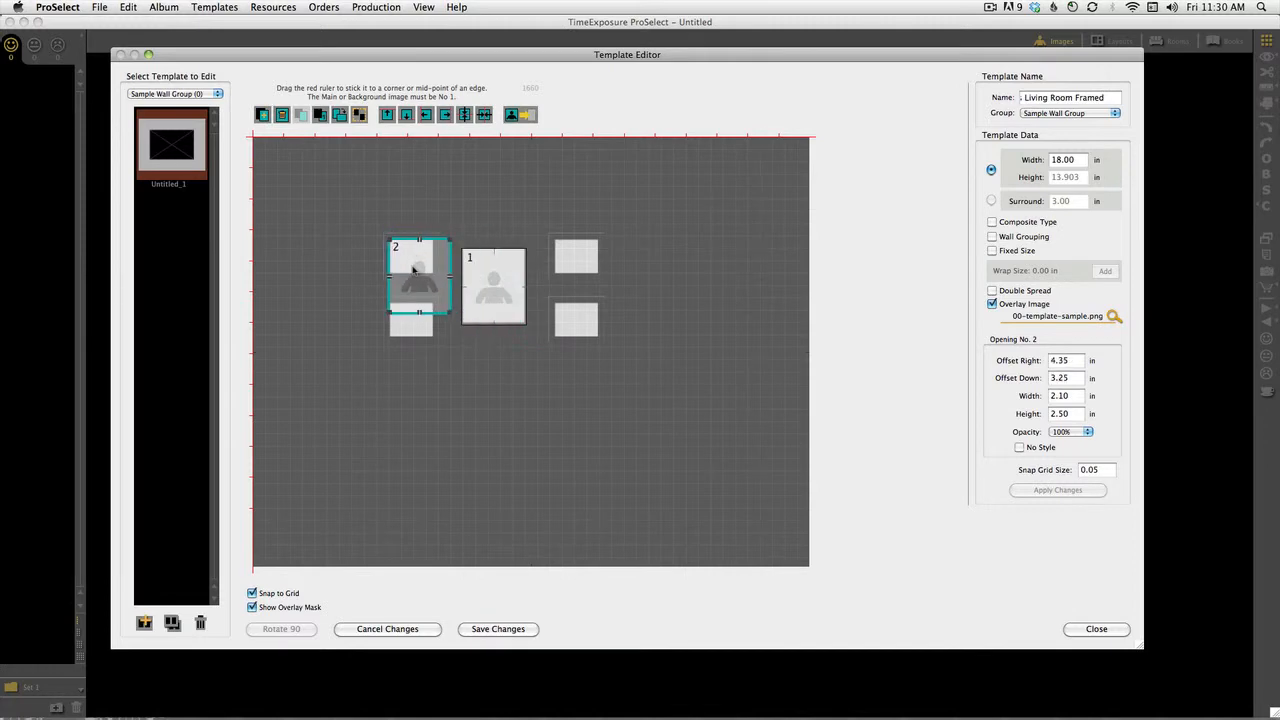
drag(450, 313, 413, 320)
Add three more openings of 1.60 by 1.25 in and place them over the lower-left, upper-right and lower-right frames
click(263, 115)
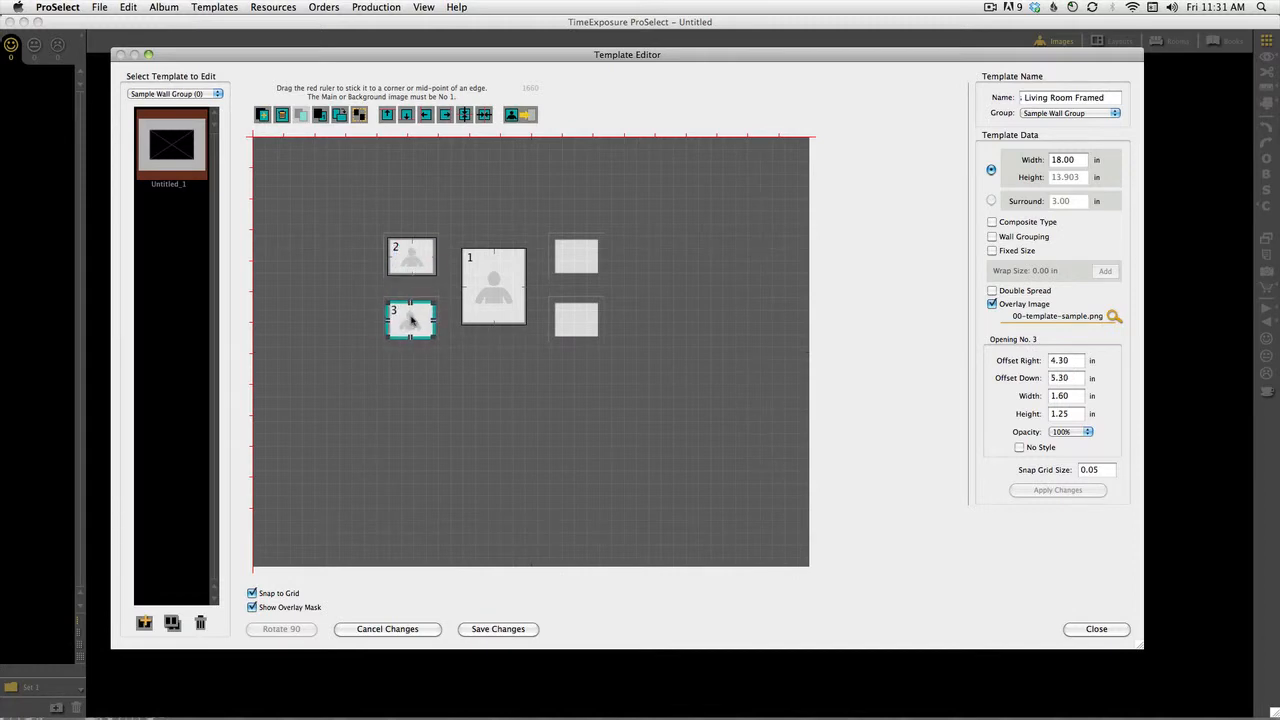
click(265, 117)
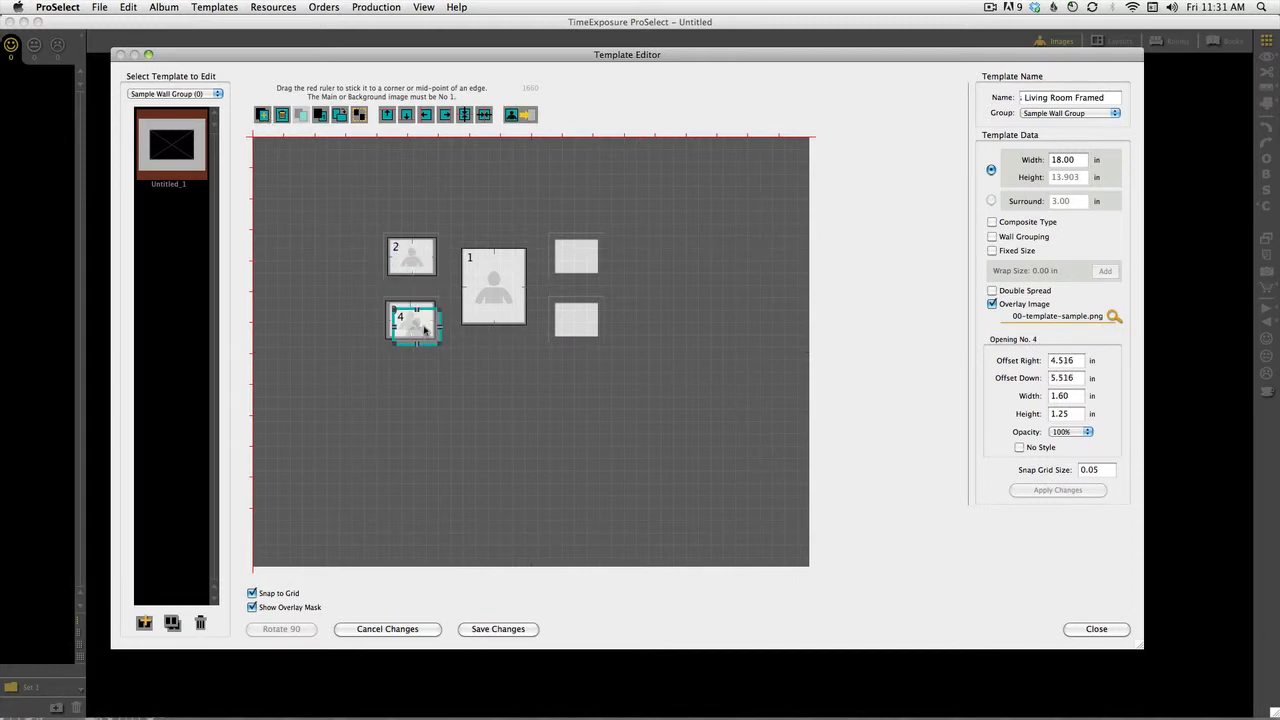
drag(424, 330, 573, 318)
click(264, 116)
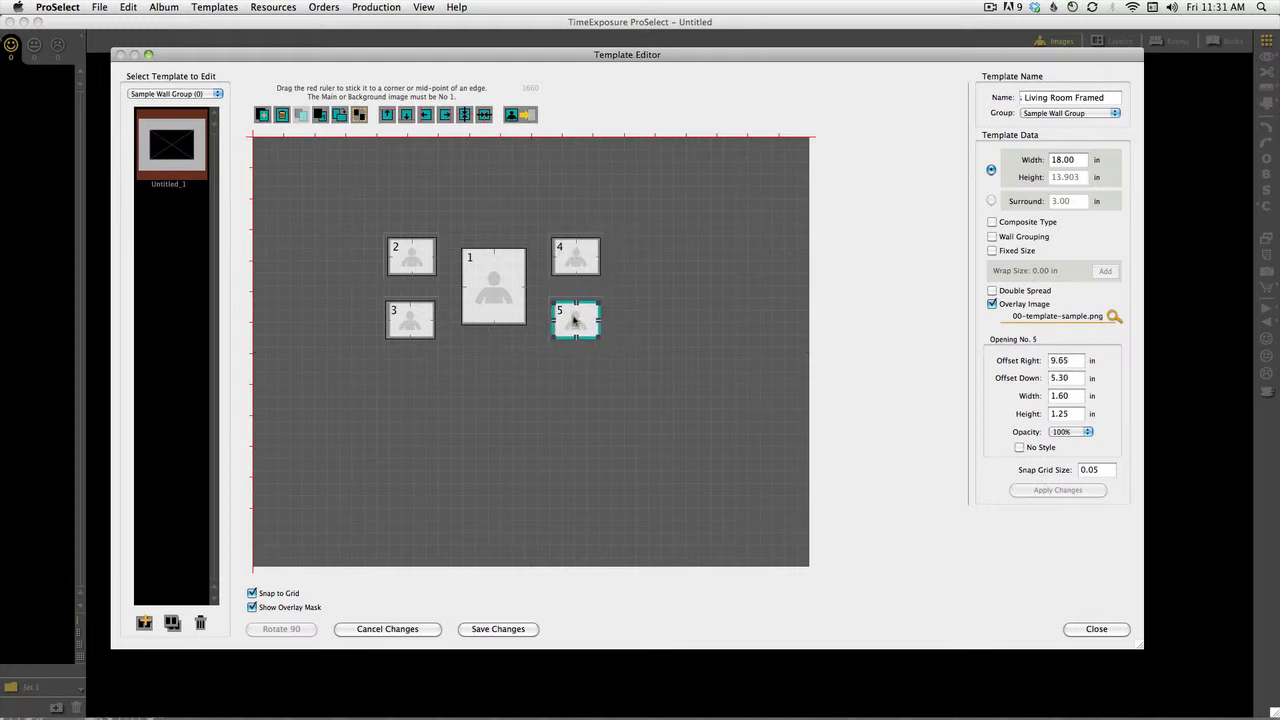
Hide the overlay mask to show the full overlay artwork and save the template changes
click(301, 608)
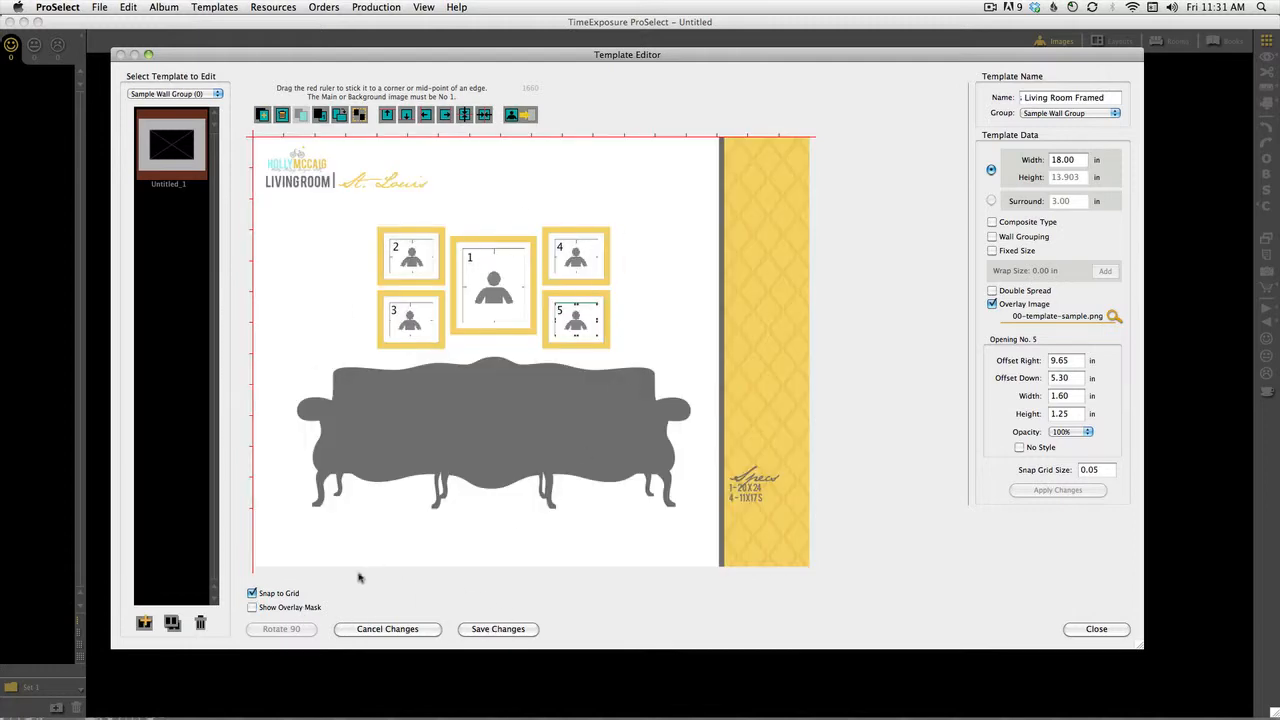
click(497, 629)
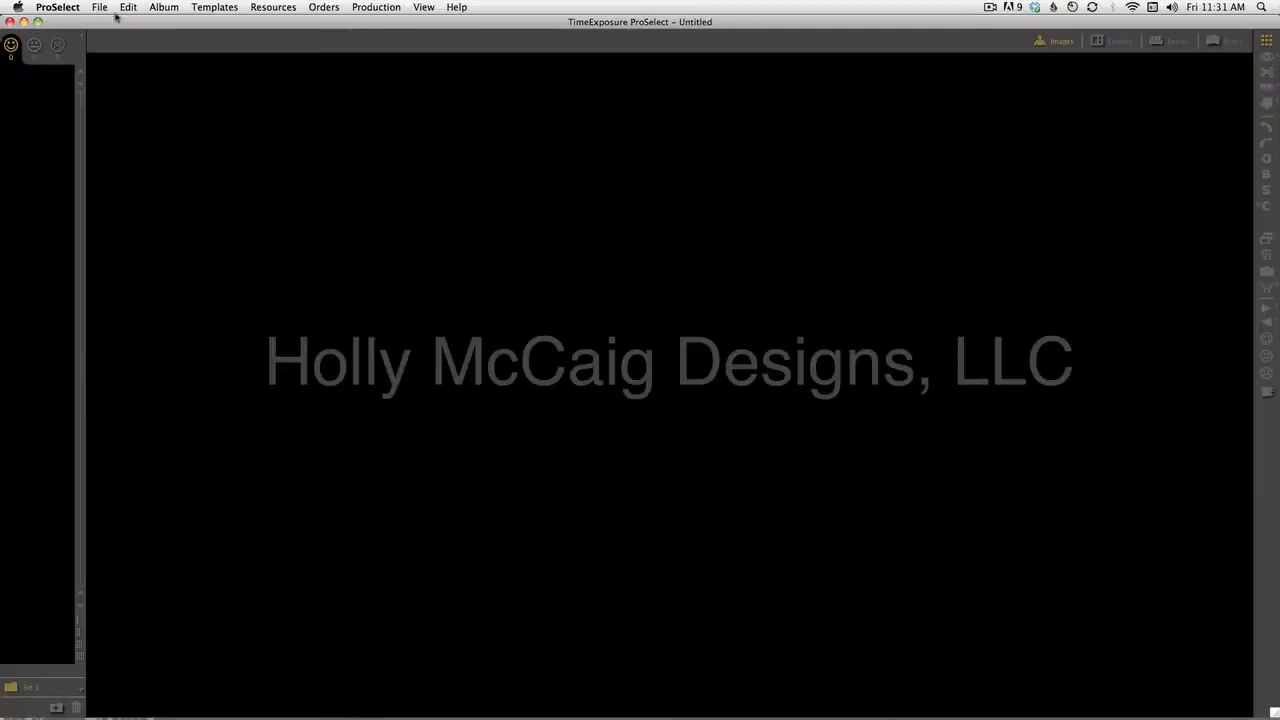
Open the recent album wallcollections-test and create a new layout from the Sample template in the 2012 Wall Collections group
click(98, 8)
mouse_move(118, 49)
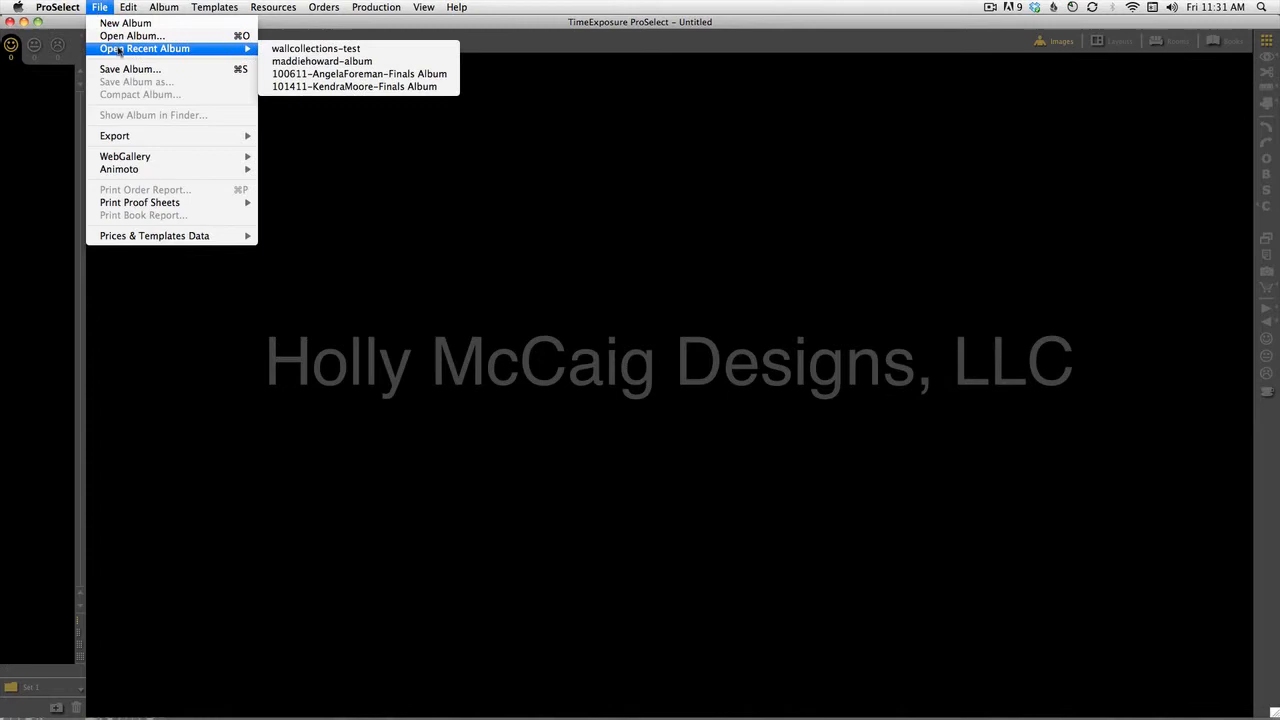
click(303, 52)
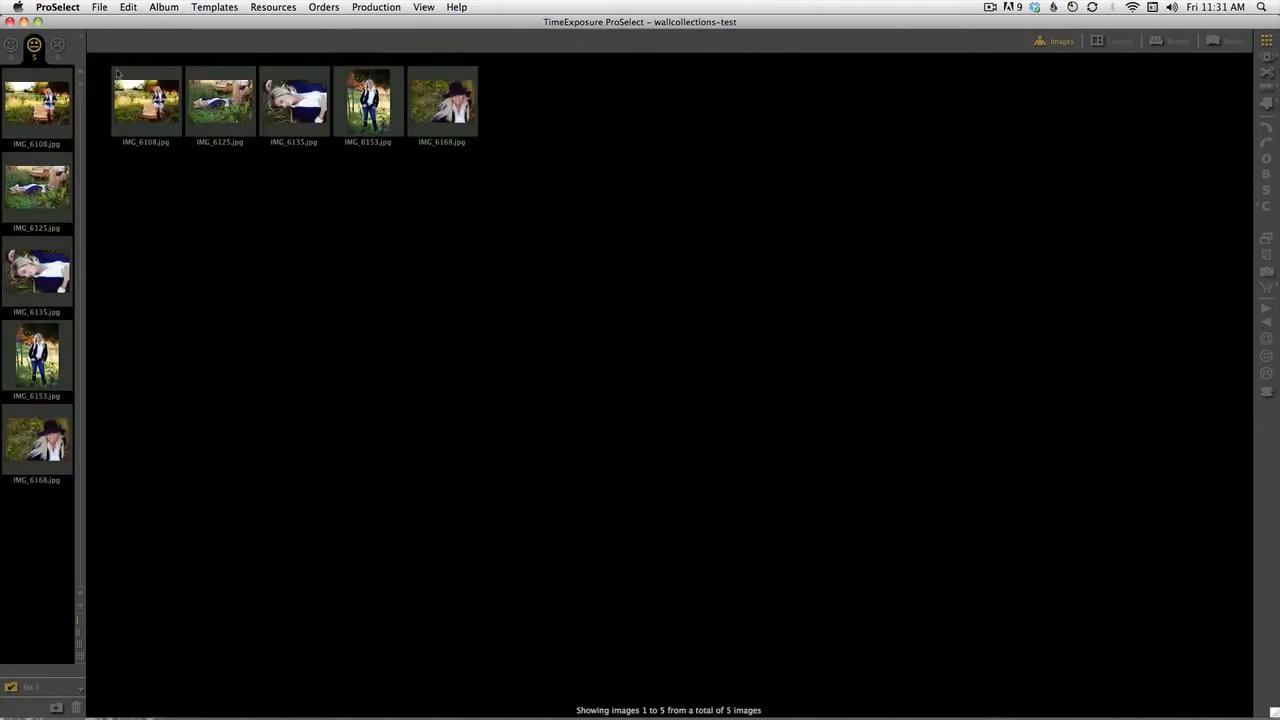
click(1128, 44)
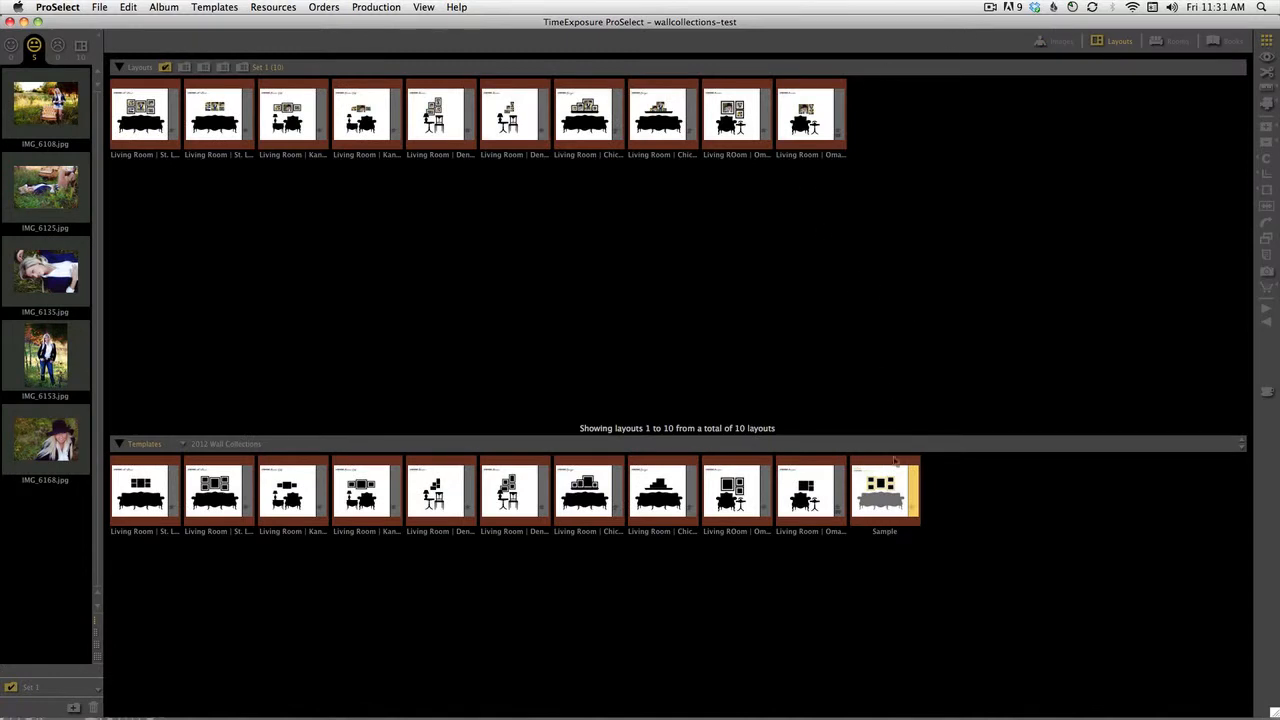
double_click(890, 498)
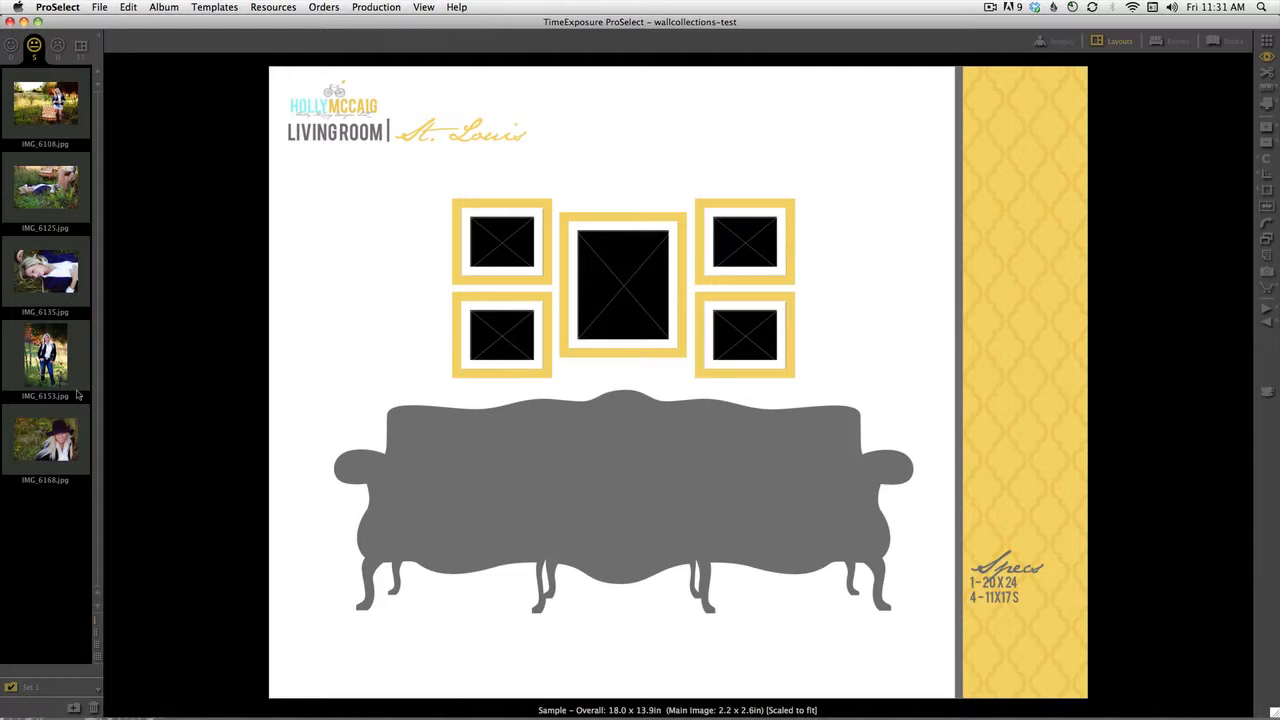
Fill the frames with IMG_6153 in the centre, IMG_6168 upper-left, IMG_6108 lower-right, IMG_6125 lower-left and IMG_6135 upper-right
drag(50, 356, 612, 270)
drag(55, 440, 478, 240)
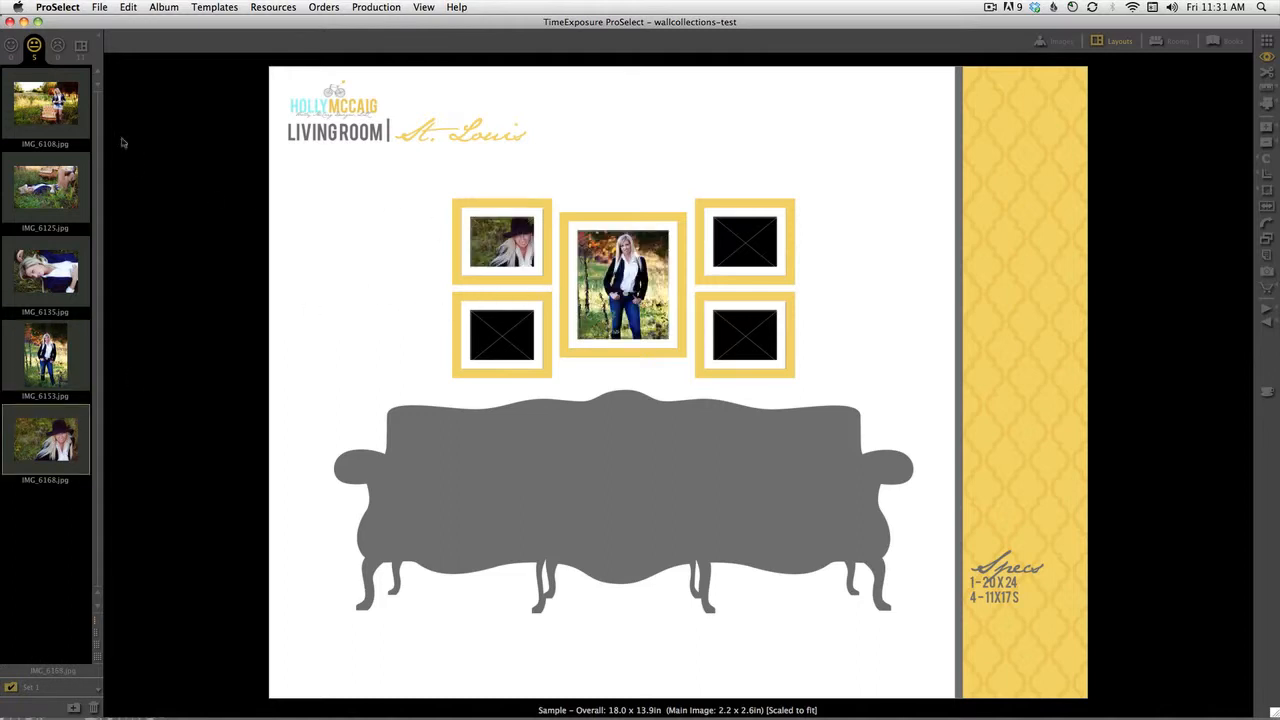
drag(52, 106, 724, 326)
drag(58, 190, 503, 336)
drag(56, 287, 744, 241)
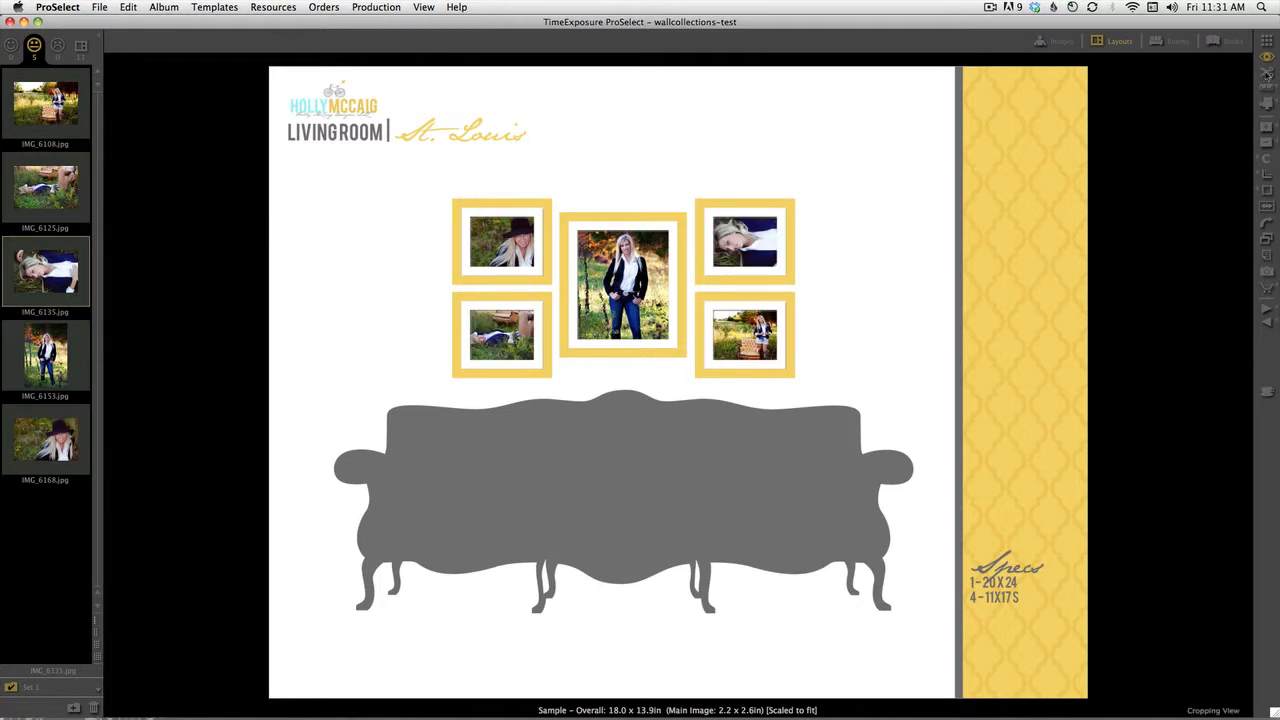
In the cropping view, reposition the photos within the four smaller frames so that their subjects are better framed
click(1268, 74)
drag(522, 333, 478, 319)
drag(517, 251, 487, 256)
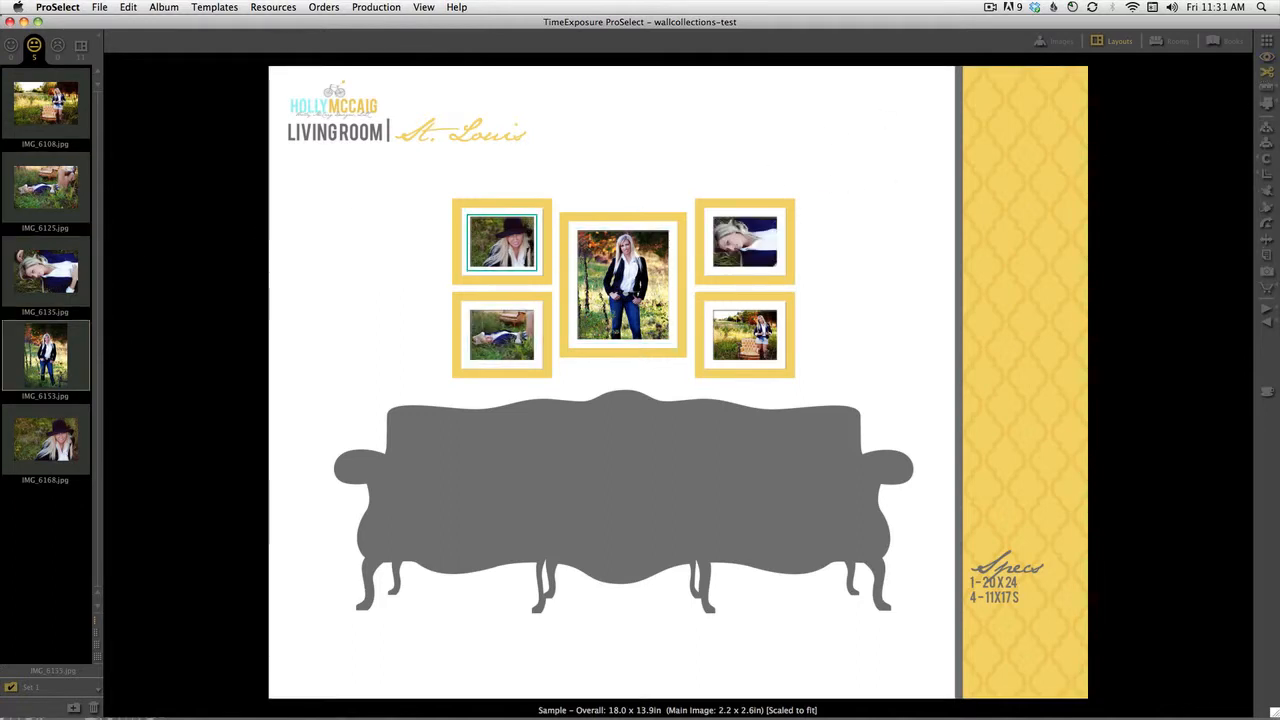
drag(746, 325, 738, 327)
drag(743, 242, 749, 240)
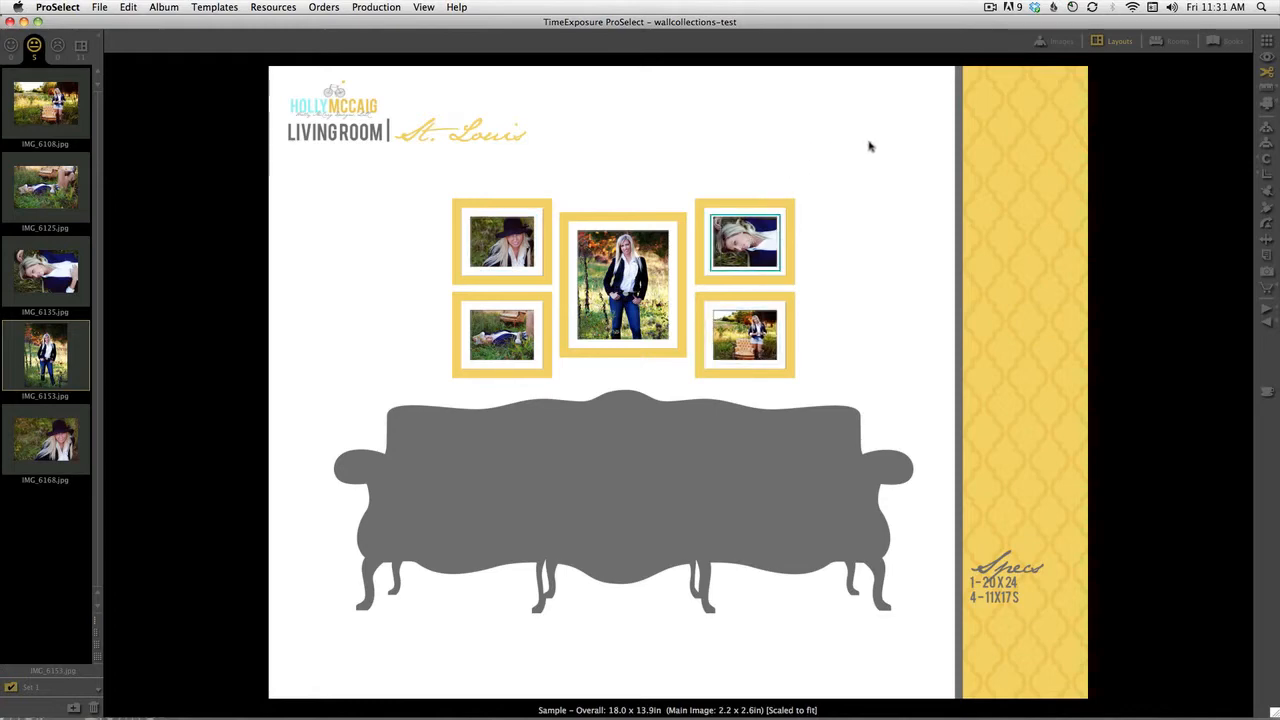
Return to the overview of all layouts and reopen the filled Sample layout to view it full size
click(1264, 40)
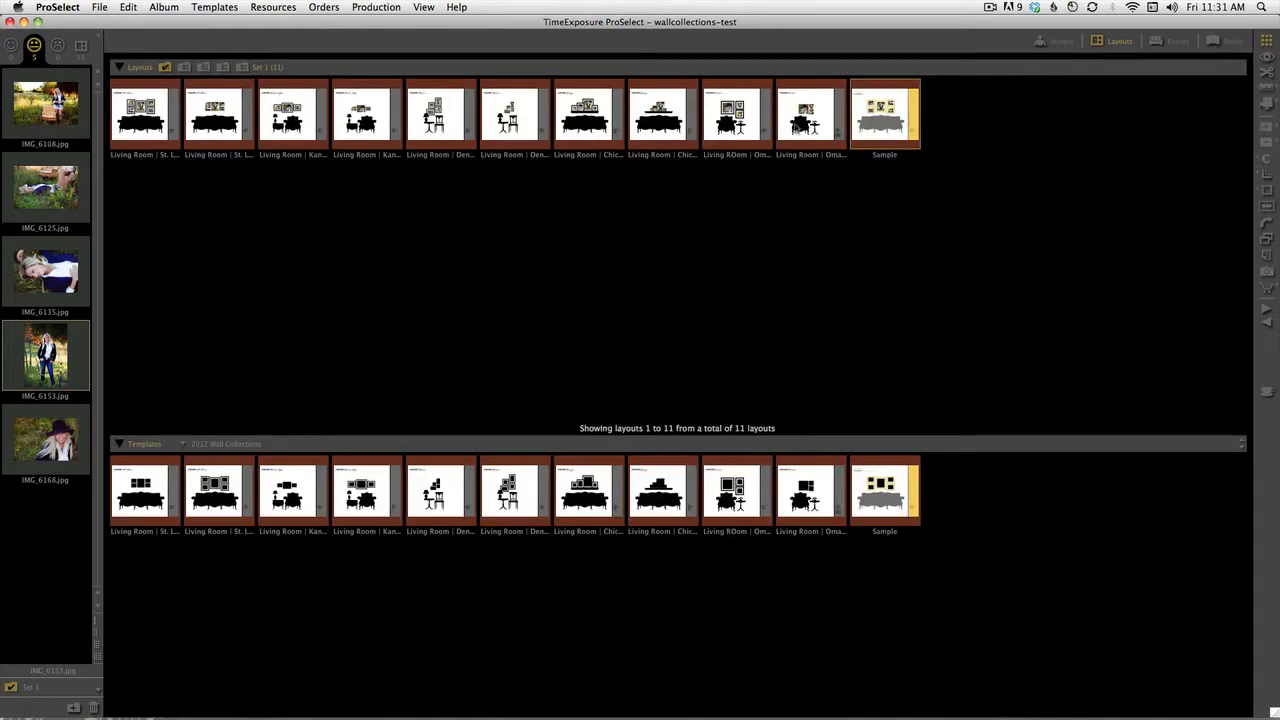
double_click(893, 105)
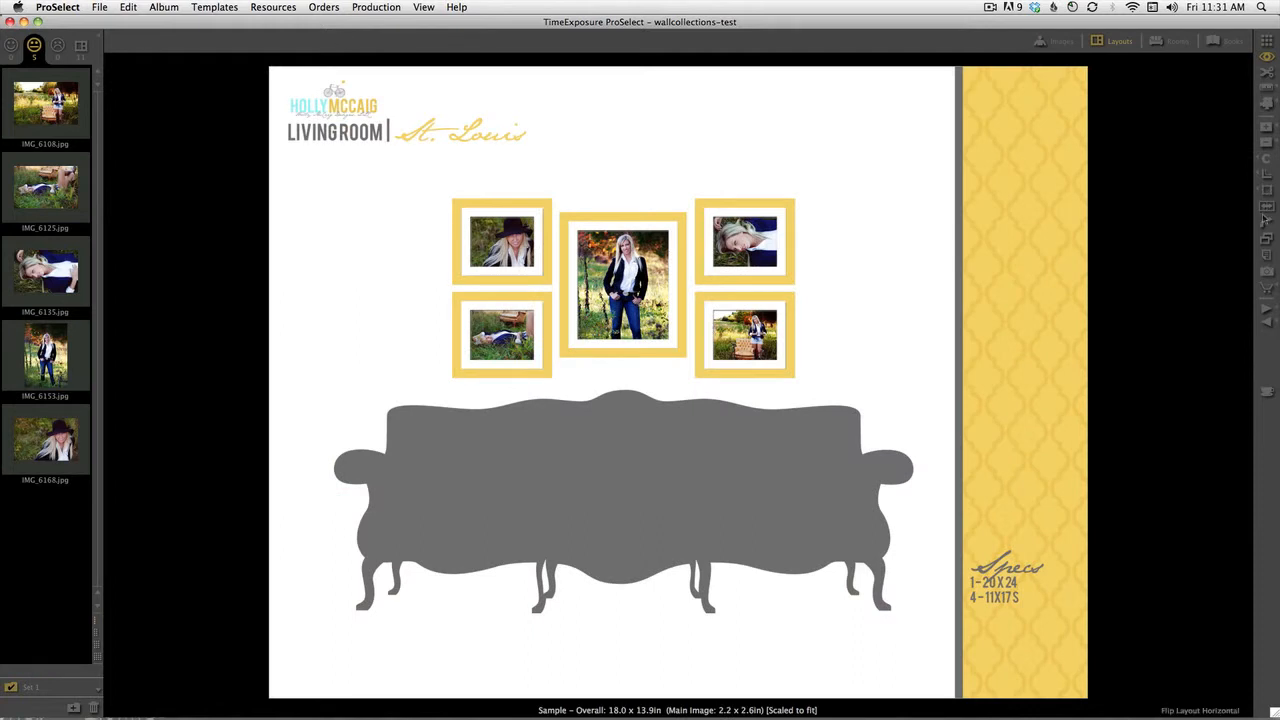